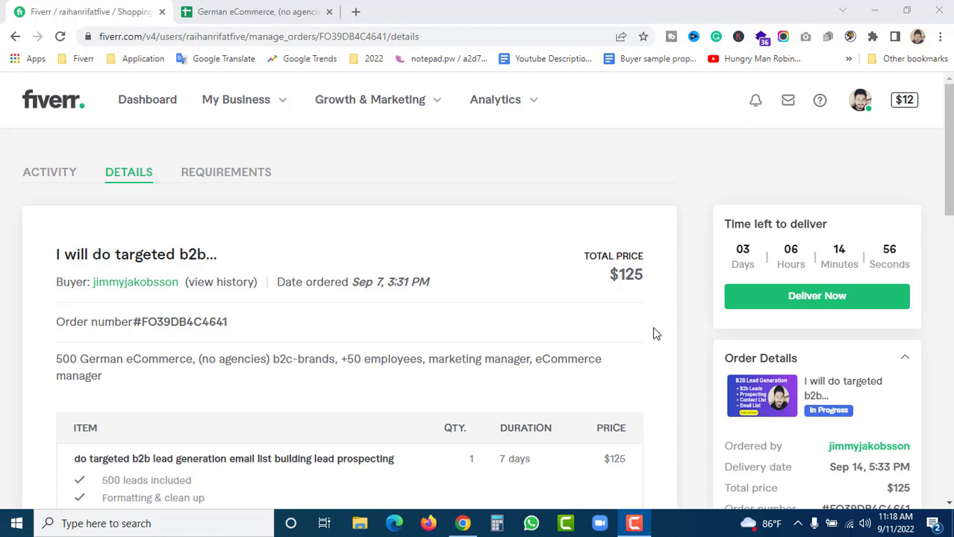
Review the Fiverr order's details page, covering the lead requirements, ordered item, price, duration and order tracking
scroll(656, 334, "down", 5)
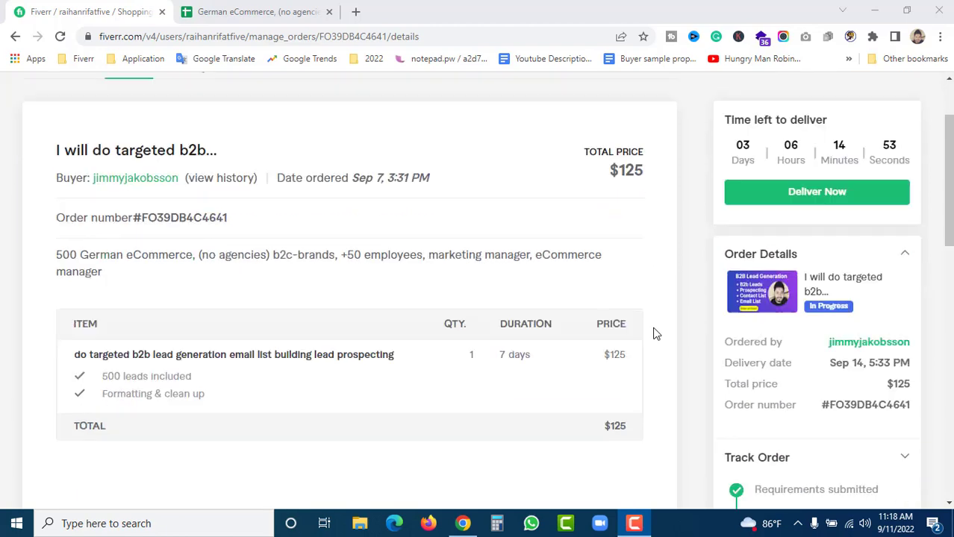
scroll(669, 333, "down", 2)
scroll(671, 334, "up", 7)
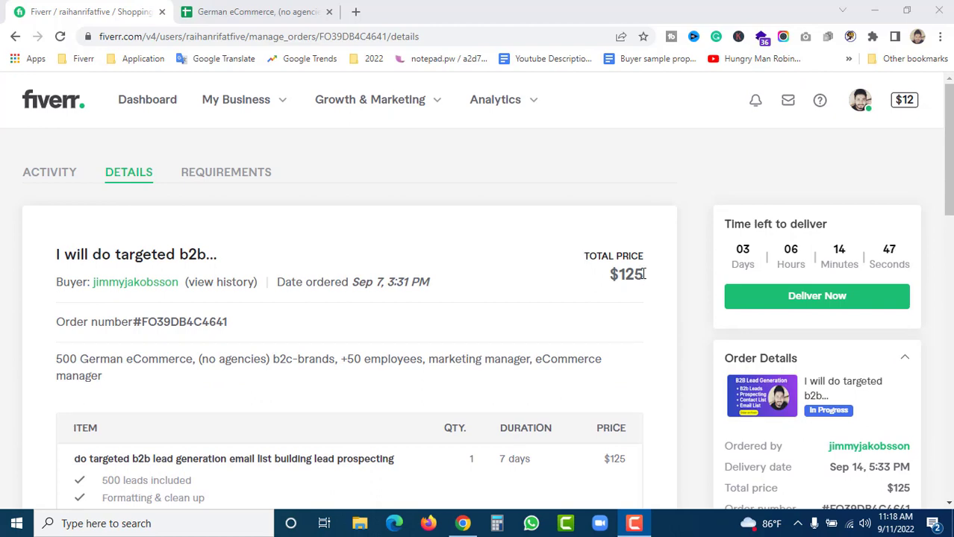
scroll(679, 293, "down", 4)
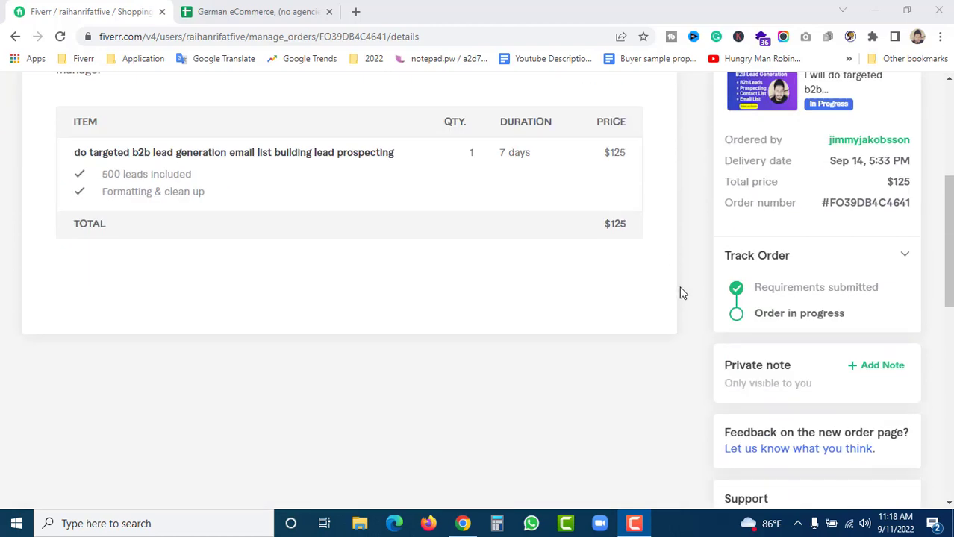
scroll(691, 295, "up", 4)
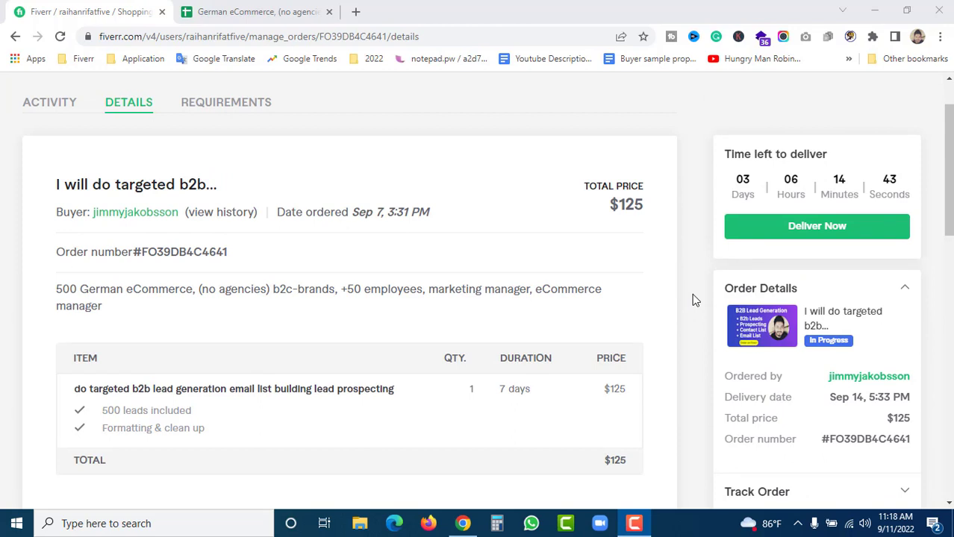
scroll(692, 300, "up", 1)
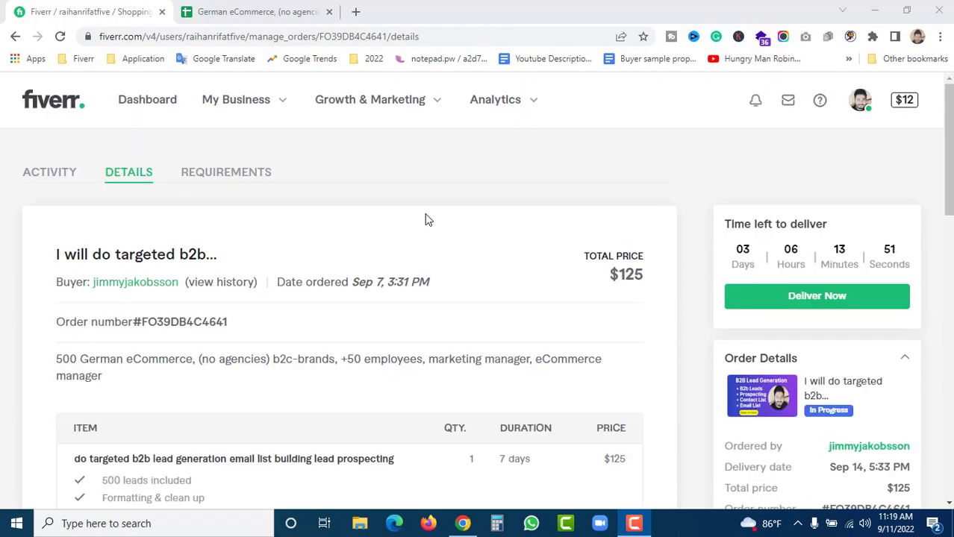
Switch to the German eCommerce b2c-brands spreadsheet and look through the first part of the lead list
left_click(274, 9)
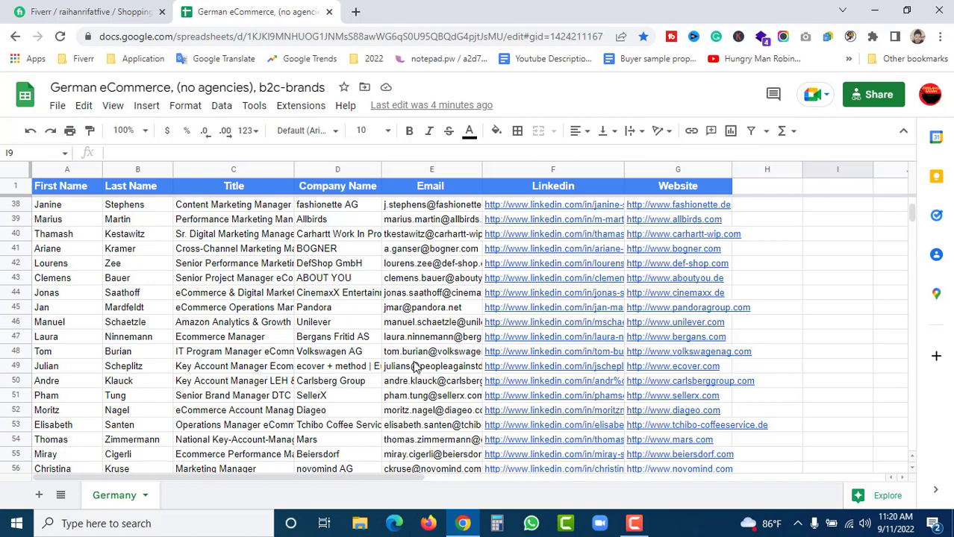
mouse_move(416, 367)
scroll(837, 336, "down", 5)
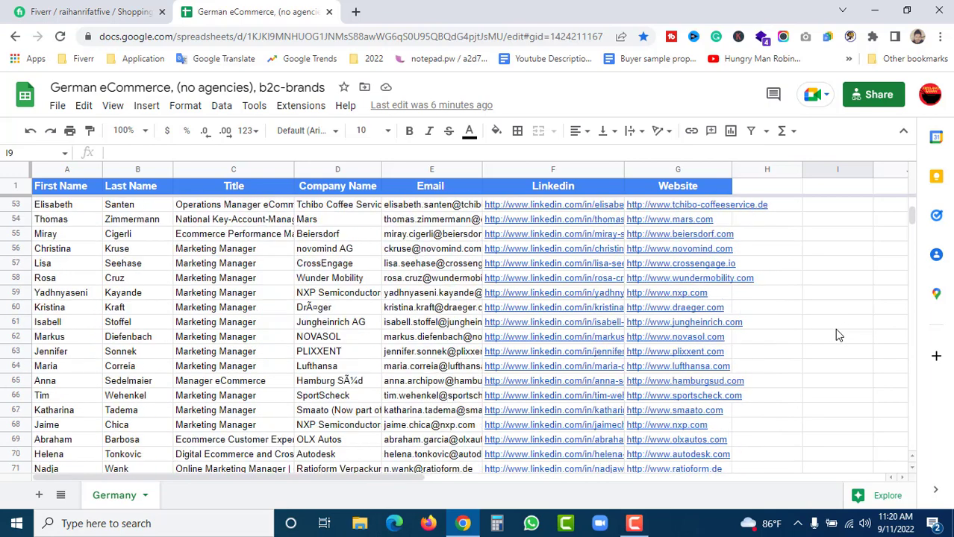
scroll(837, 336, "down", 10)
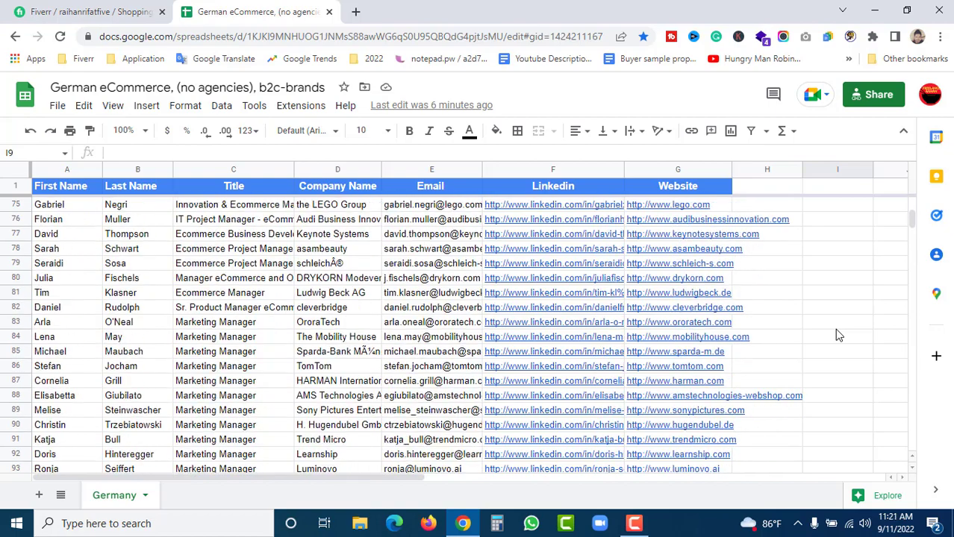
scroll(837, 336, "down", 7)
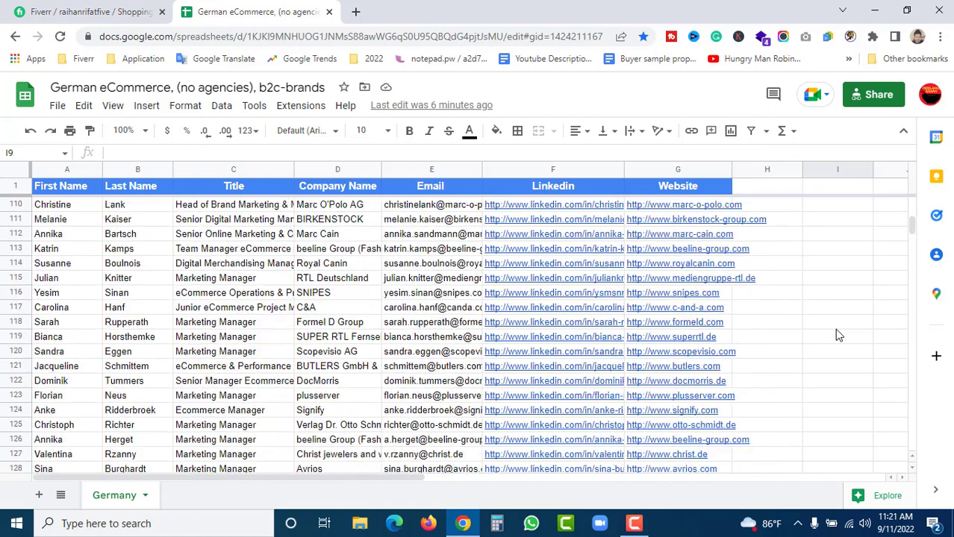
scroll(837, 336, "up", 8)
scroll(836, 336, "up", 20)
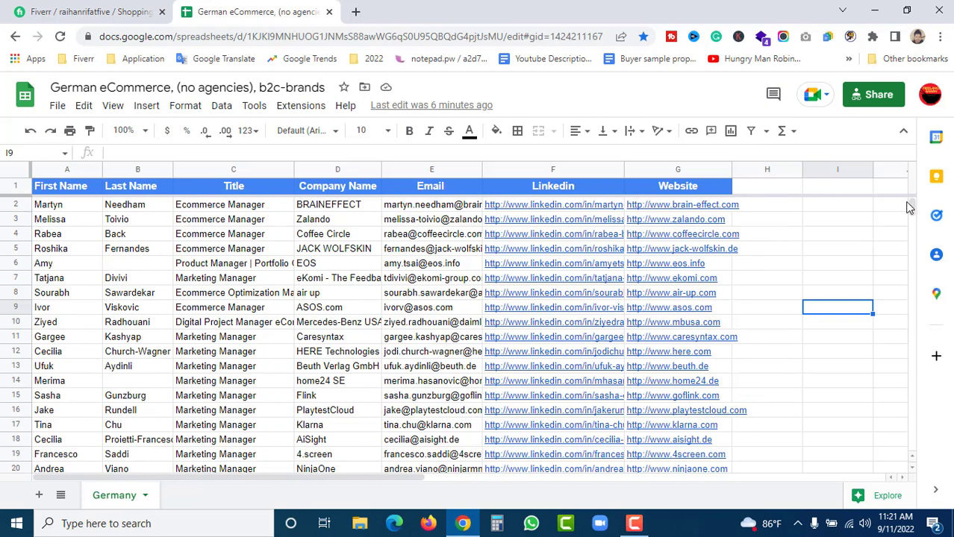
Check where the lead list on the Germany sheet ends, and examine the contact entries in its middle part
left_click_drag(913, 211, 913, 291)
scroll(786, 306, "down", 5)
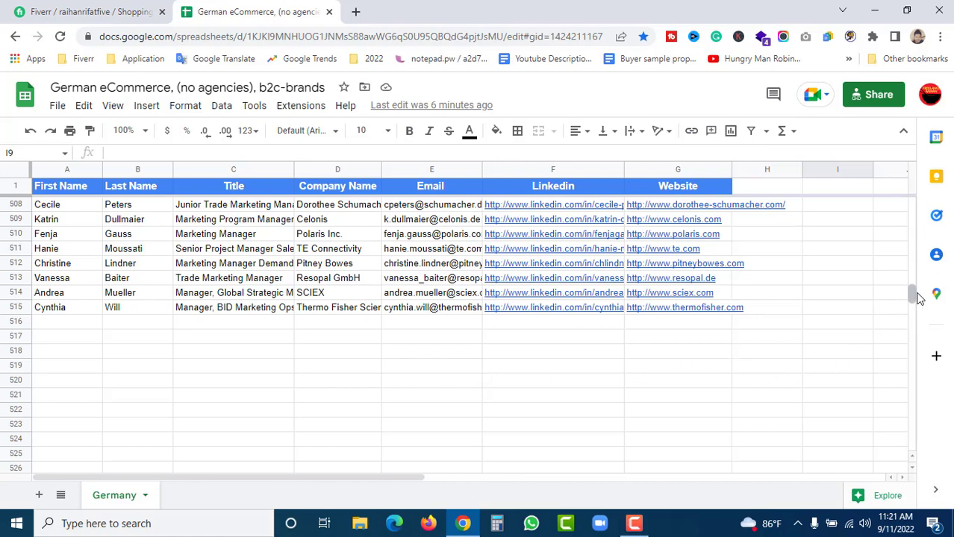
left_click_drag(911, 298, 911, 261)
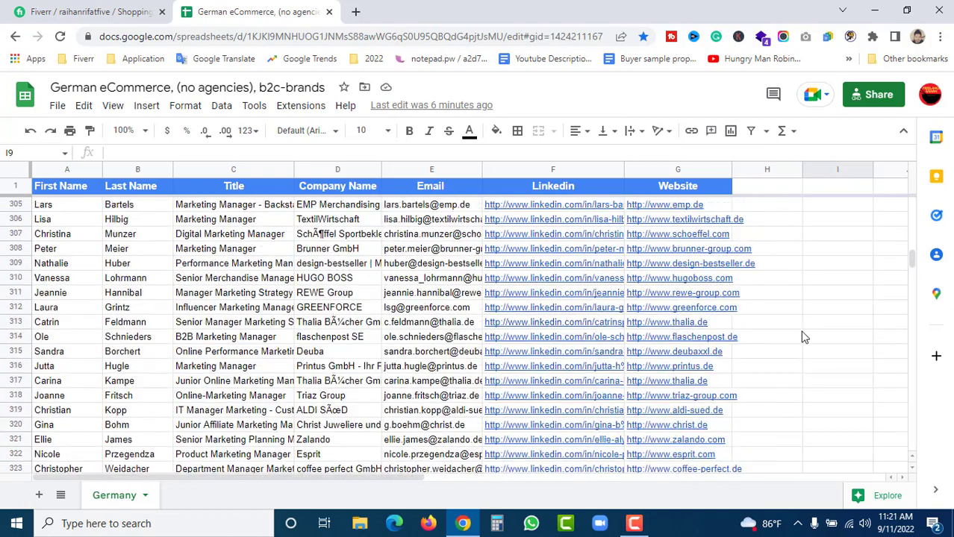
scroll(804, 334, "up", 1)
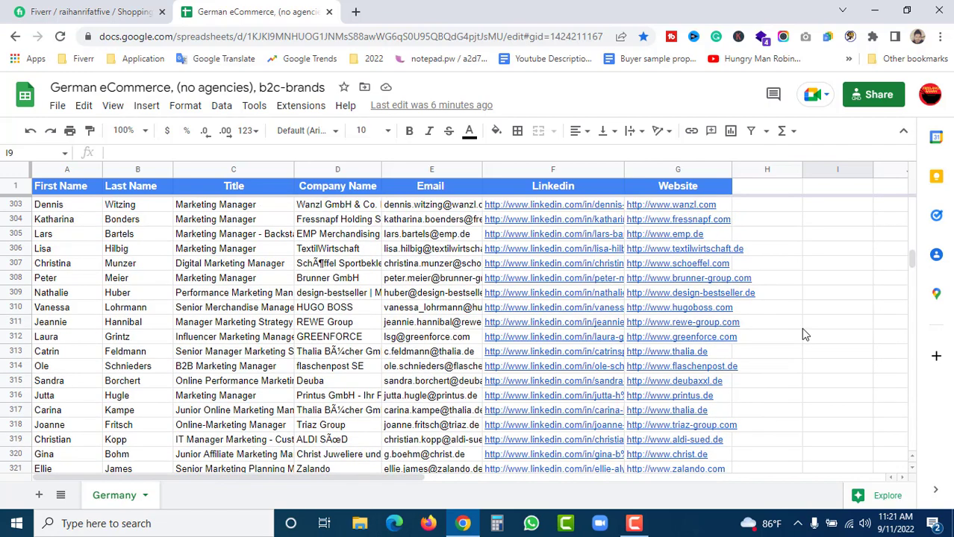
scroll(804, 334, "up", 5)
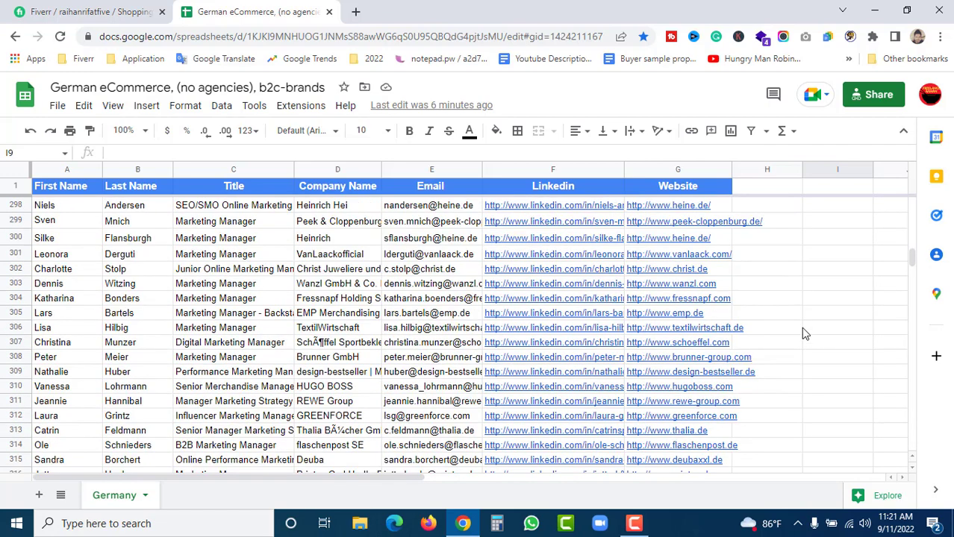
scroll(804, 334, "up", 4)
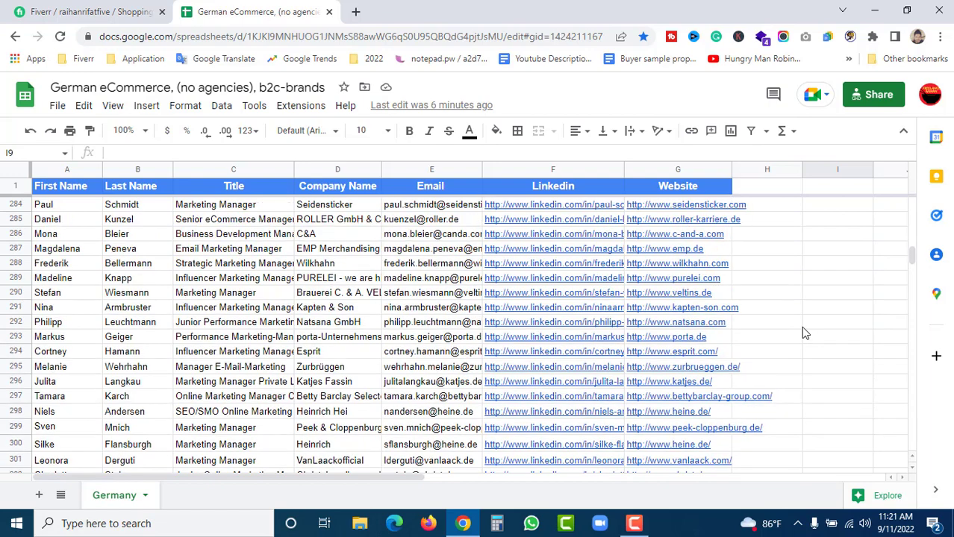
scroll(804, 334, "up", 1)
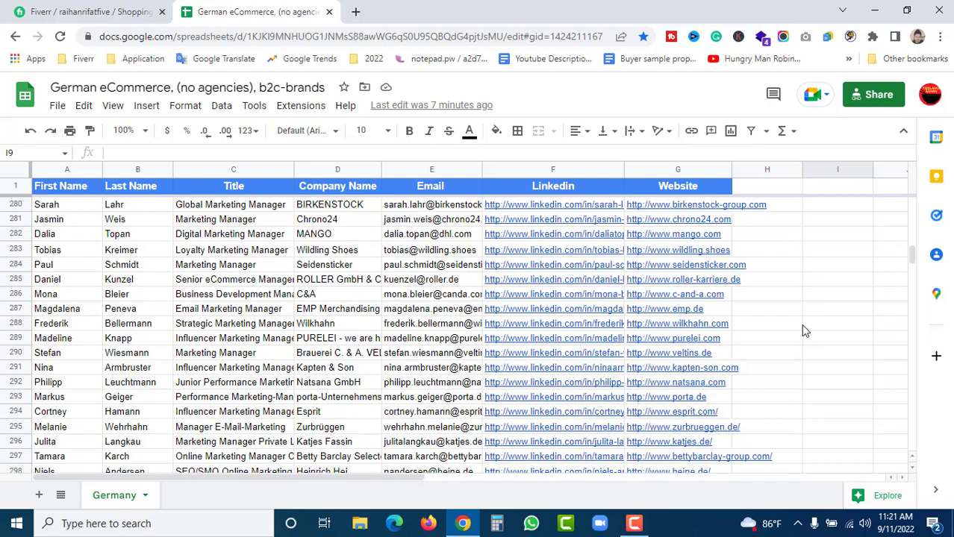
scroll(804, 331, "up", 2)
scroll(804, 331, "up", 4)
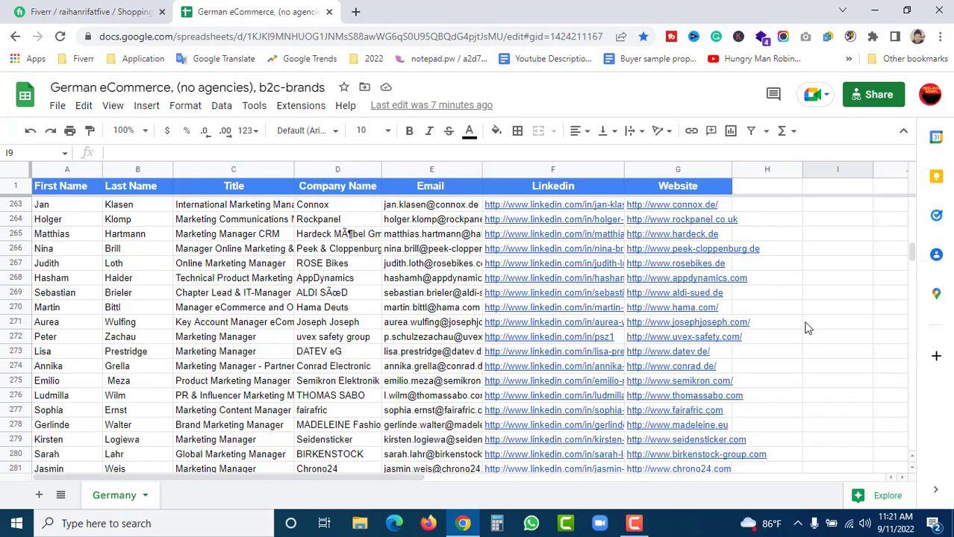
scroll(806, 329, "up", 4)
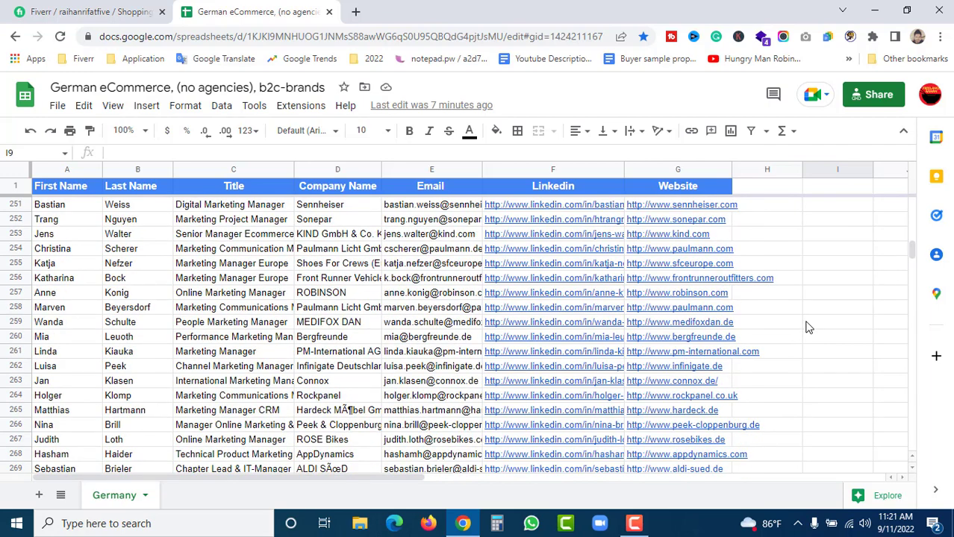
scroll(806, 327, "up", 3)
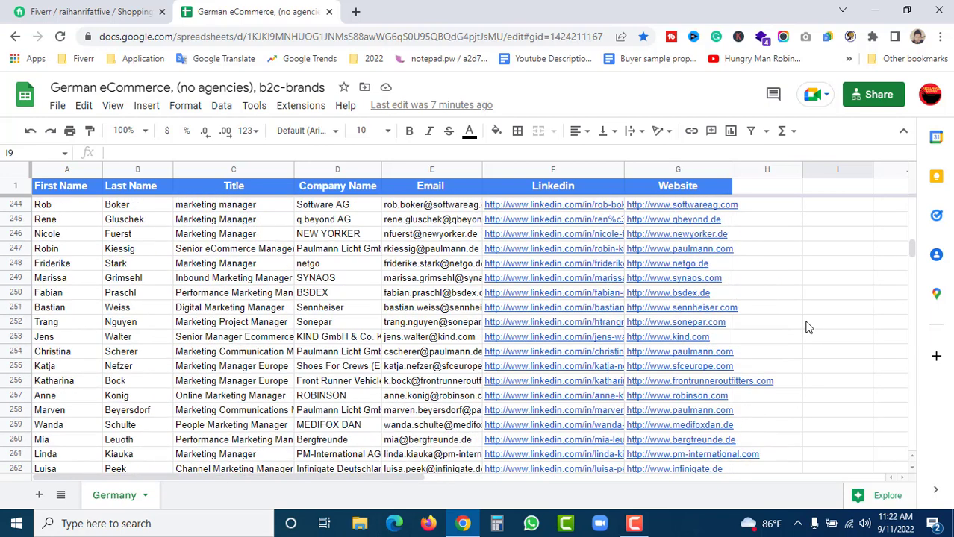
scroll(806, 327, "up", 1)
scroll(806, 327, "up", 2)
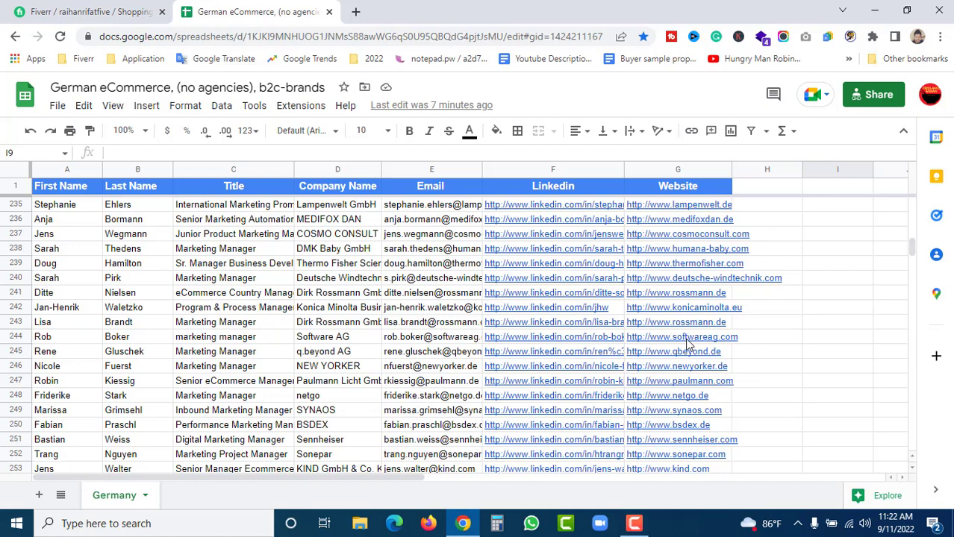
Open the softwareag.com website link from row 244 of the lead list and look over the company's home page
left_click(688, 343)
left_click(722, 377)
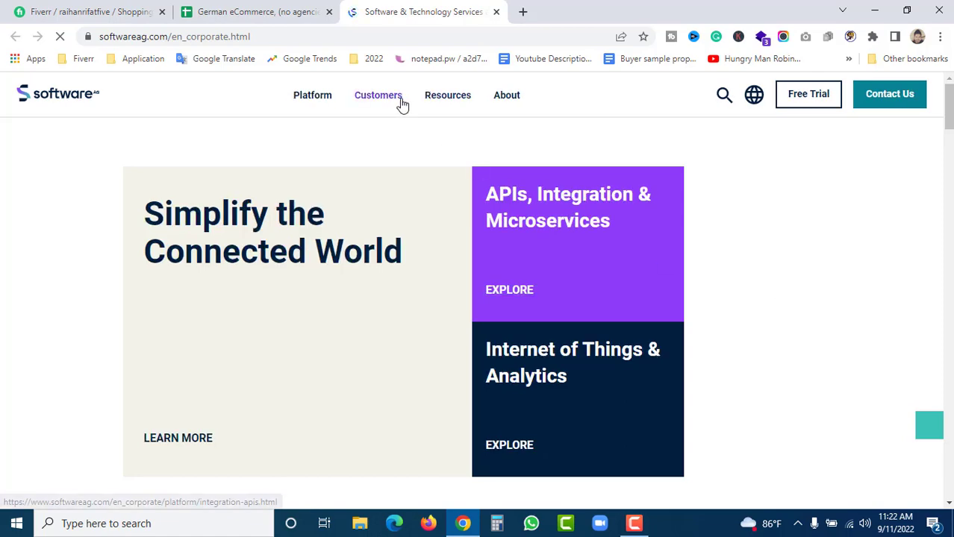
scroll(723, 228, "down", 10)
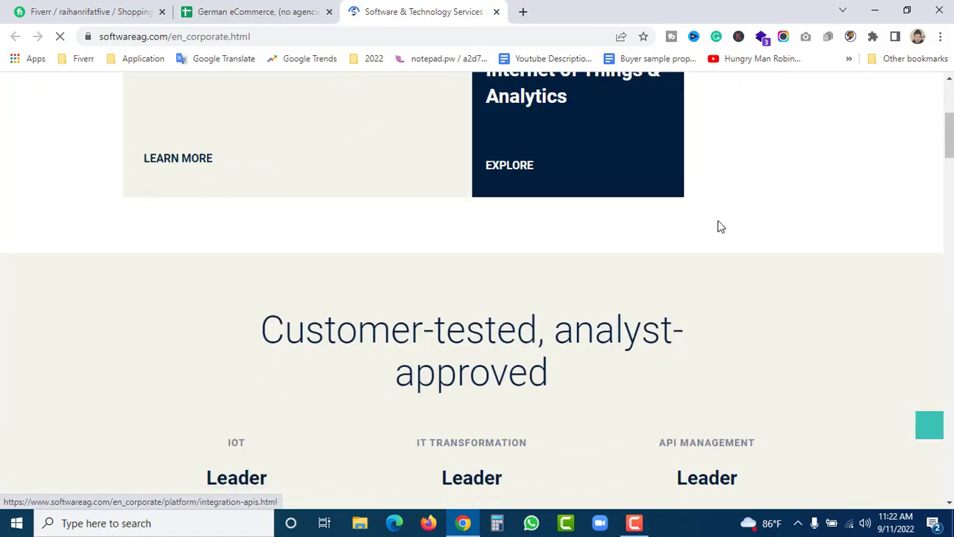
scroll(597, 252, "down", 5)
scroll(618, 243, "down", 15)
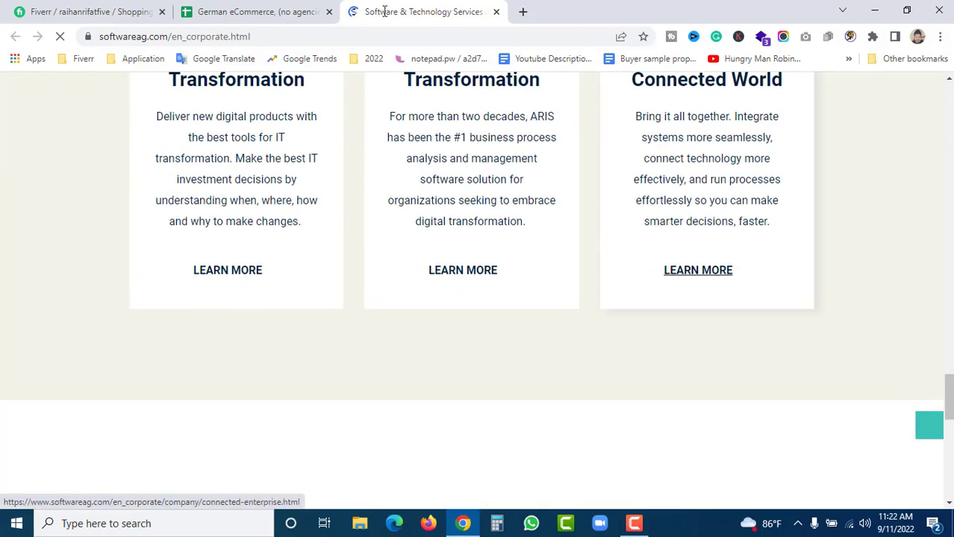
left_click(294, 11)
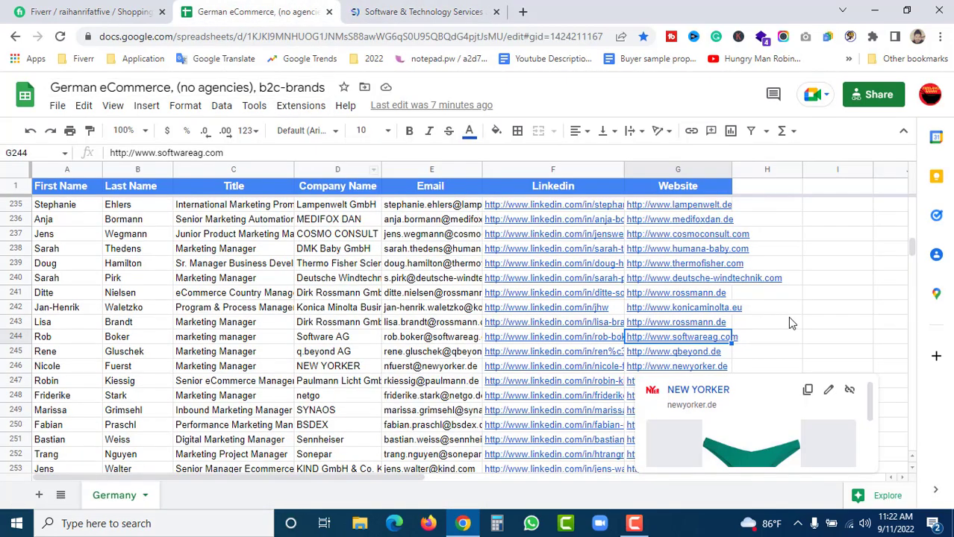
left_click(440, 9)
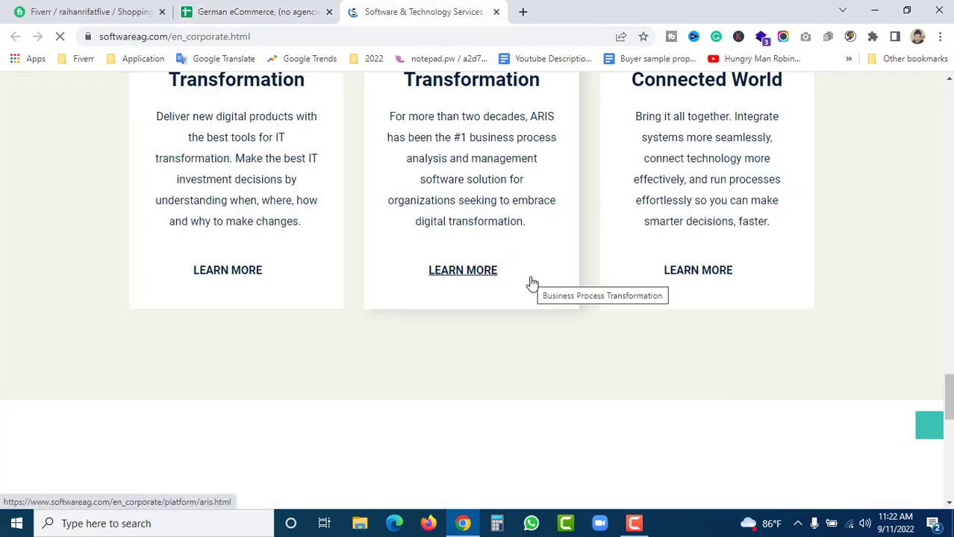
scroll(596, 302, "up", 10)
scroll(596, 299, "up", 15)
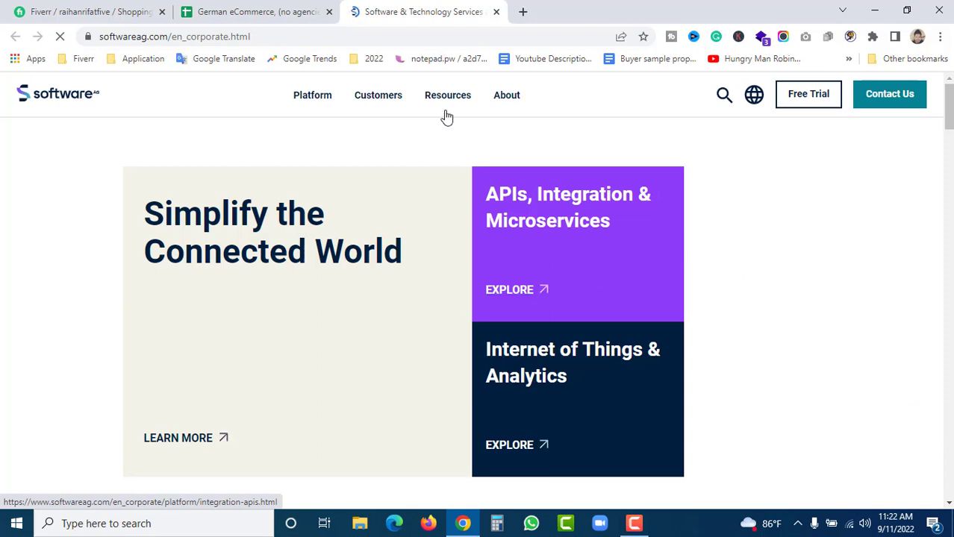
Examine the Software AG home page down to its footer, comparing it with the lead entry, and return to the spreadsheet
left_click(262, 9)
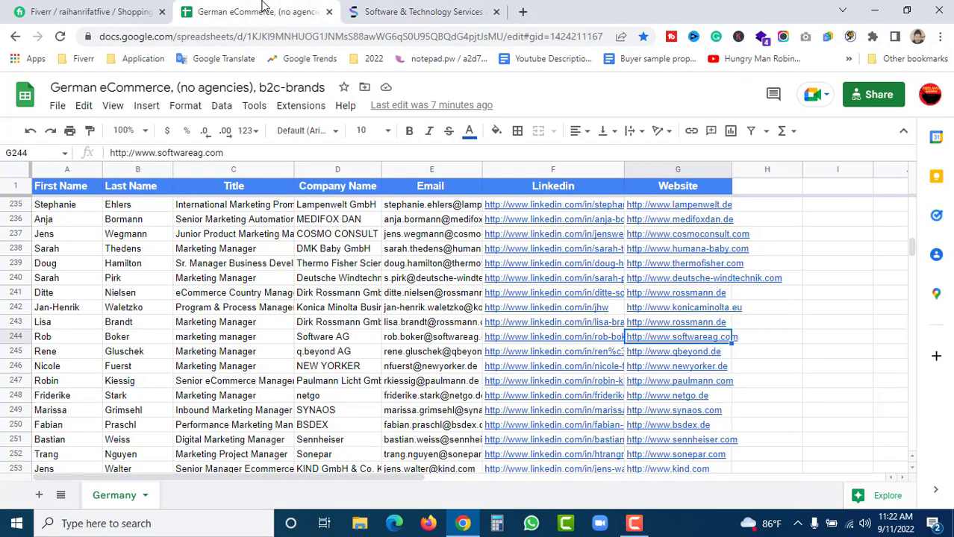
left_click(418, 11)
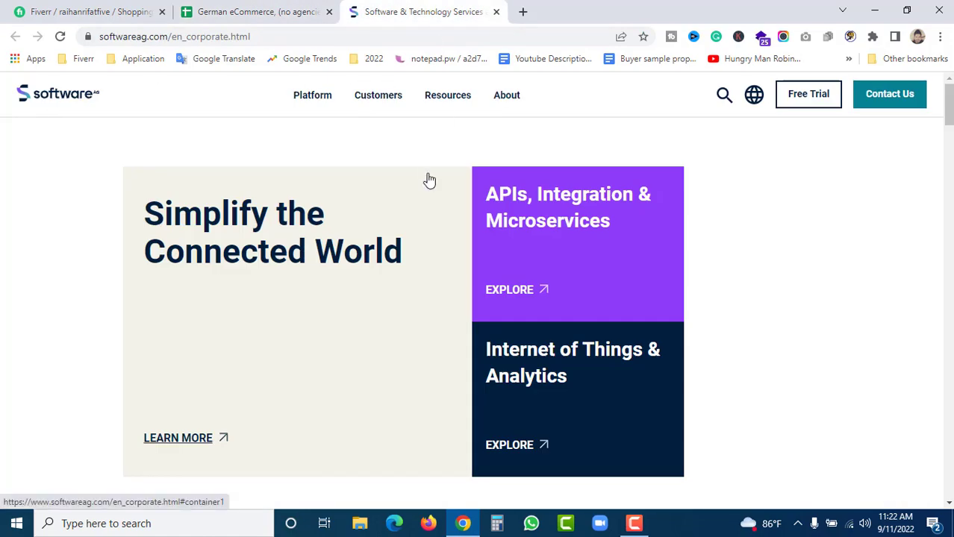
scroll(731, 330, "down", 7)
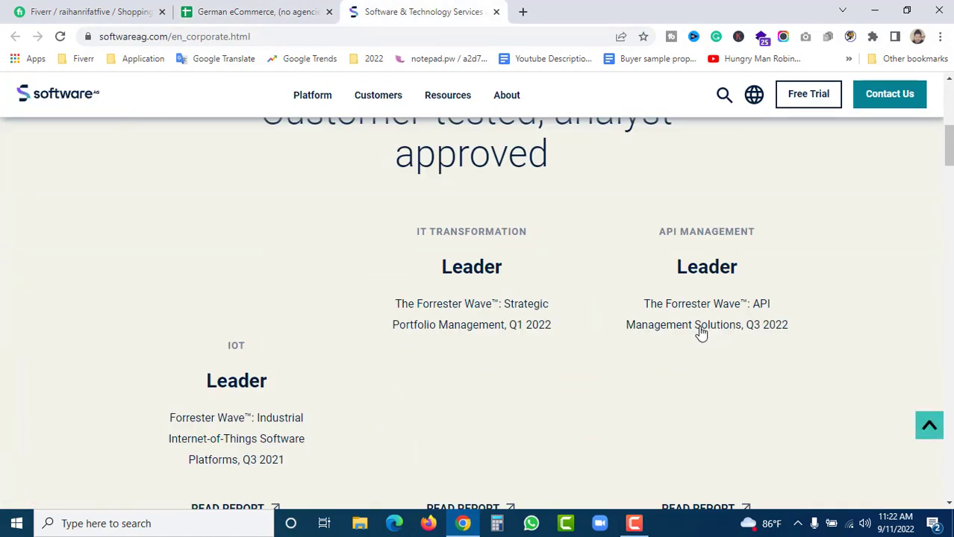
scroll(597, 349, "down", 10)
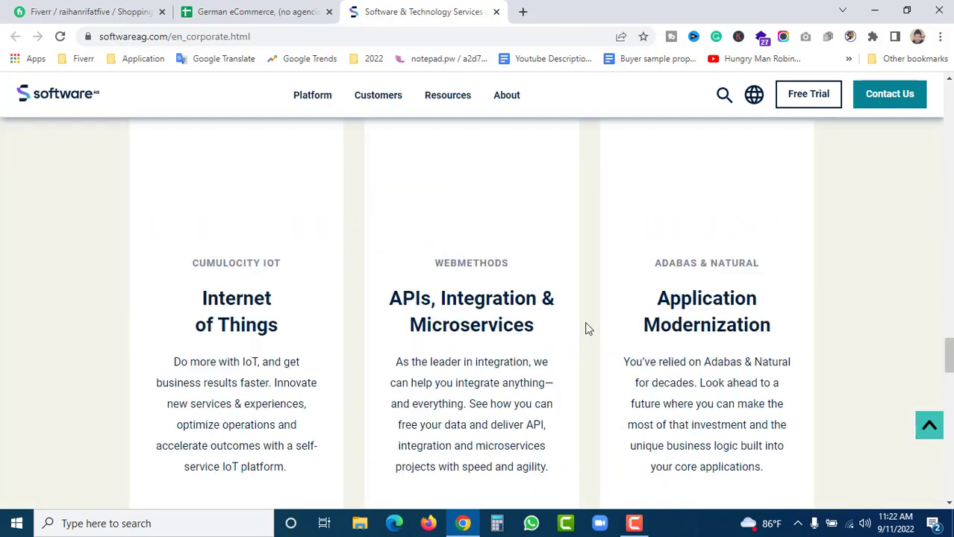
scroll(580, 355, "down", 10)
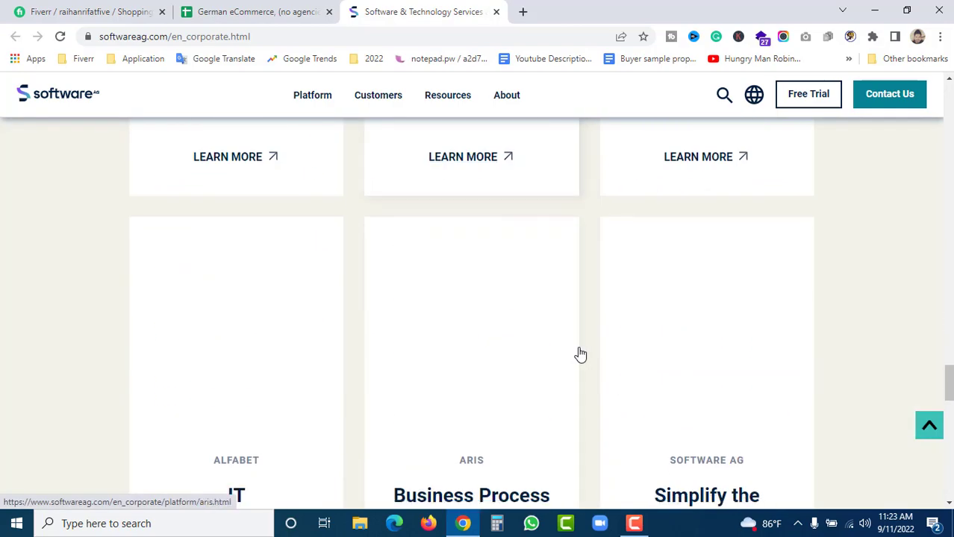
scroll(581, 355, "down", 10)
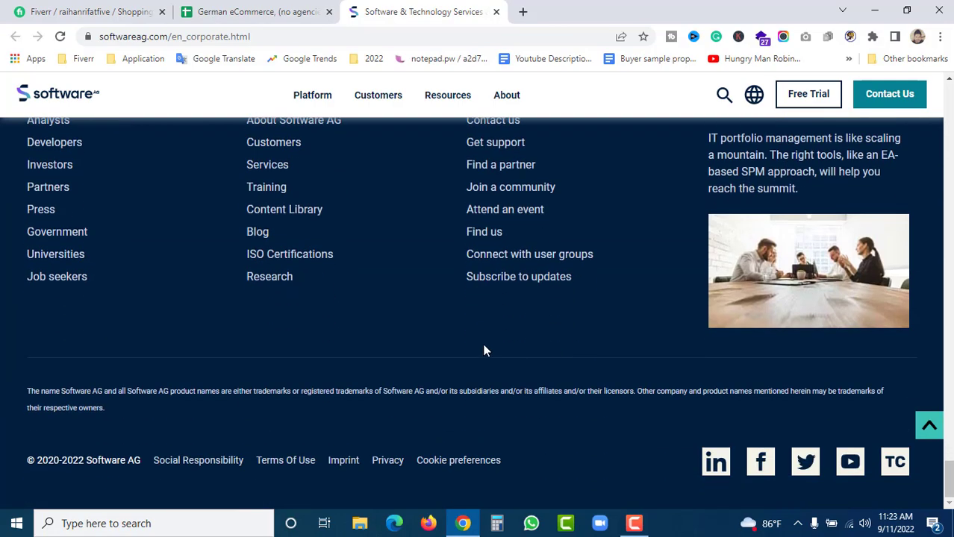
scroll(433, 359, "up", 10)
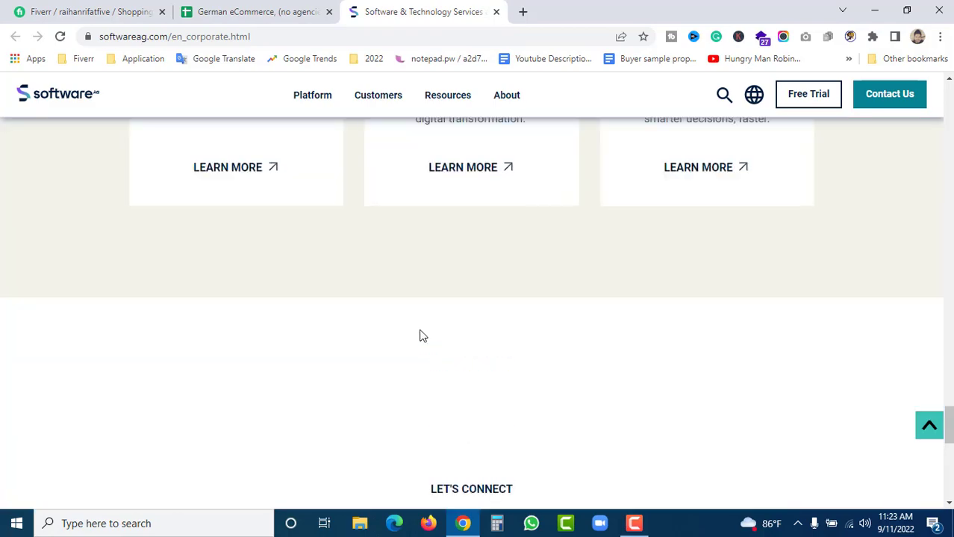
scroll(426, 292, "up", 10)
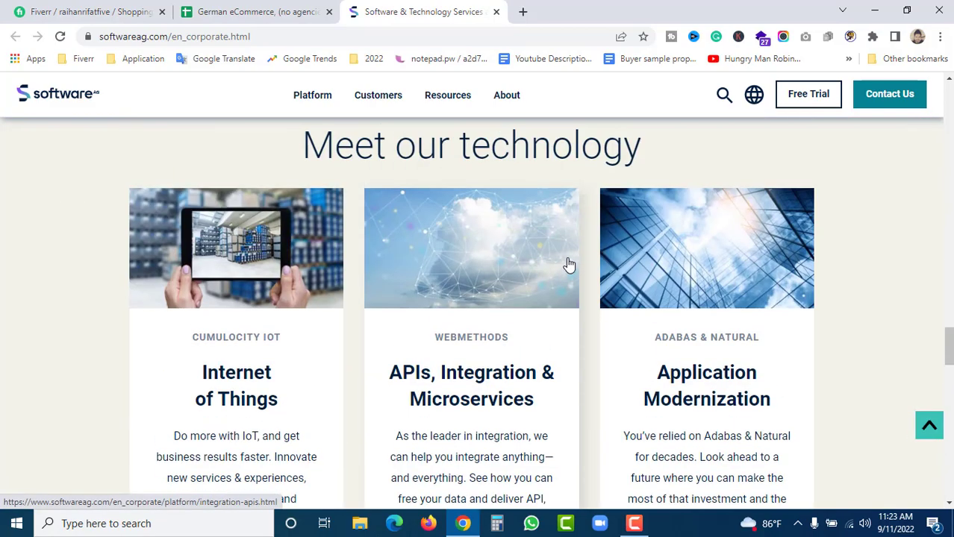
scroll(569, 265, "up", 5)
left_click(249, 11)
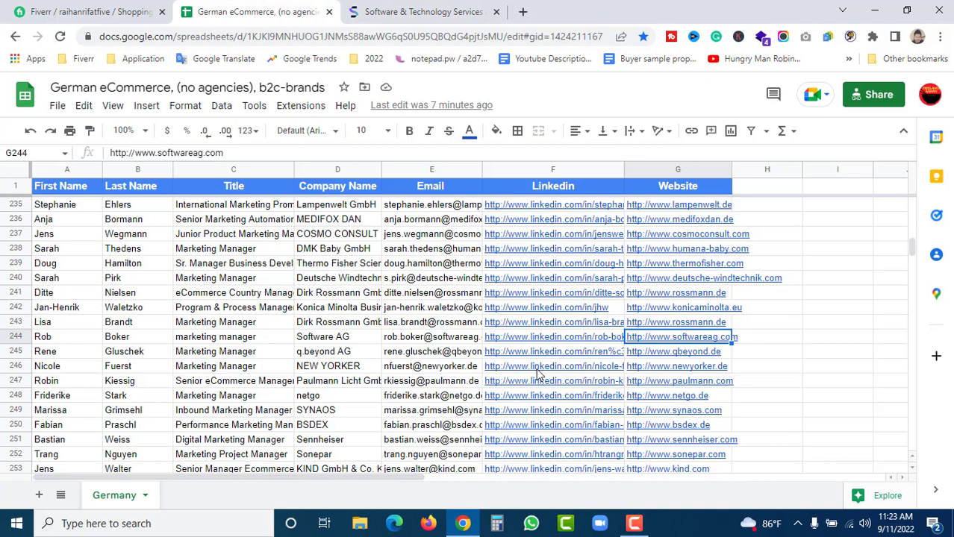
Delete the Software AG lead in row 244 of the Germany sheet
left_click(18, 336)
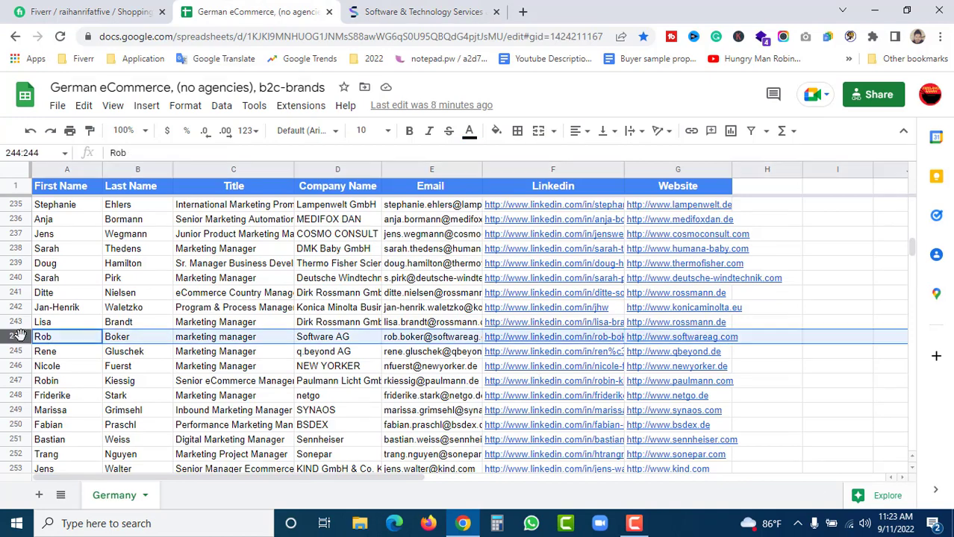
right_click(18, 336)
left_click(78, 331)
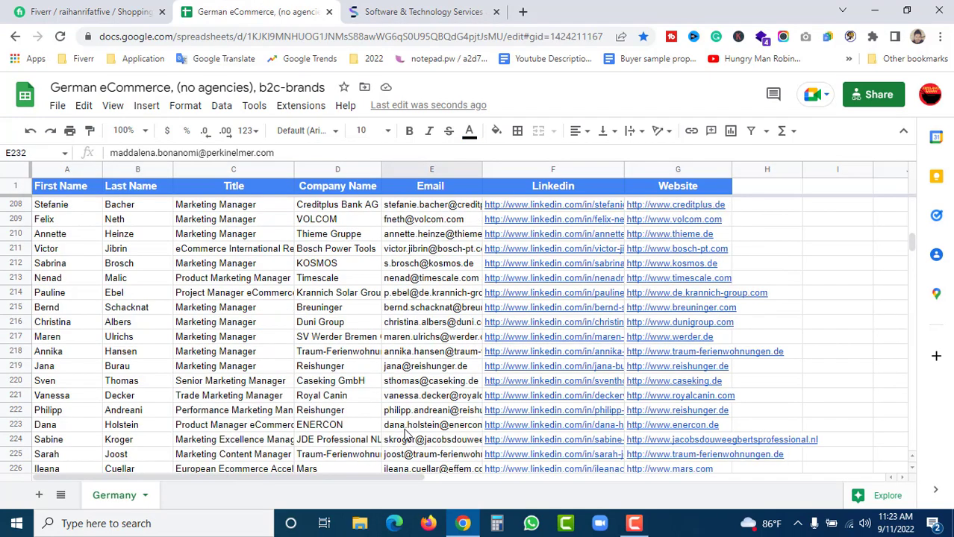
Copy the company name HUGO BOSS from its cell in row 190 of the lead list
scroll(409, 431, "up", 7)
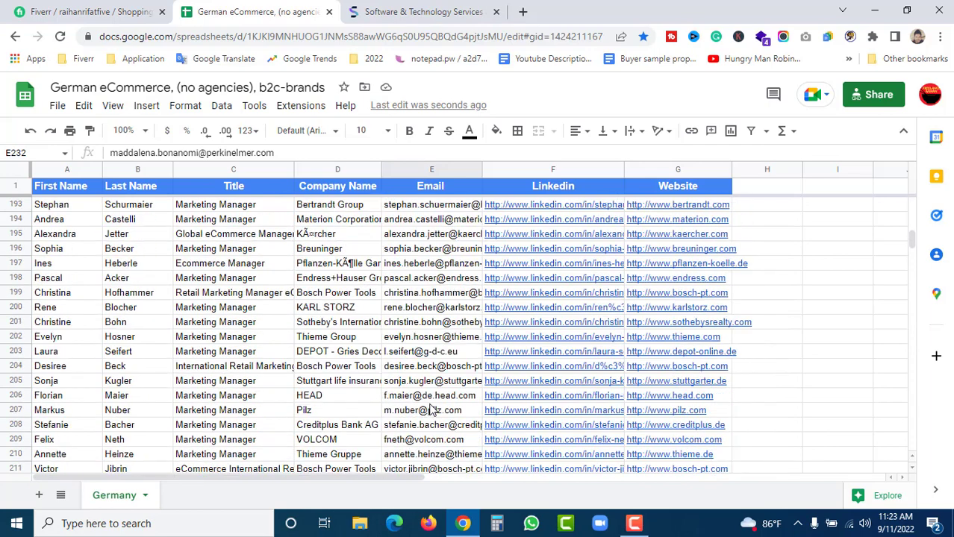
scroll(453, 401, "up", 3)
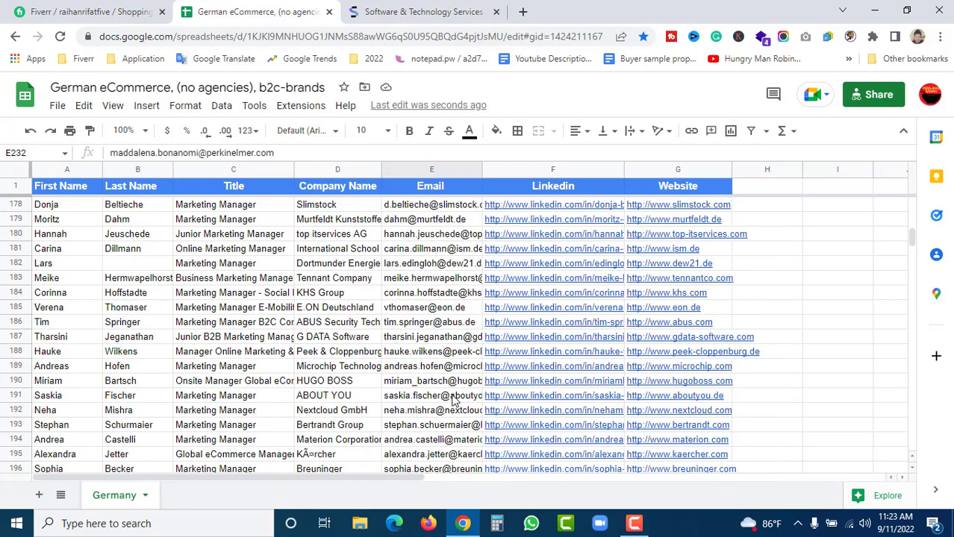
double_click(336, 381)
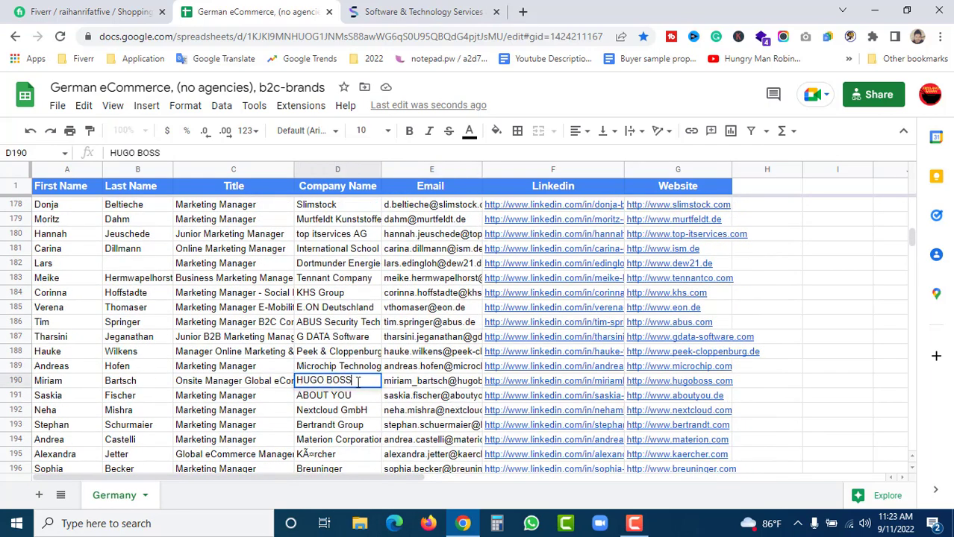
left_click_drag(352, 380, 287, 395)
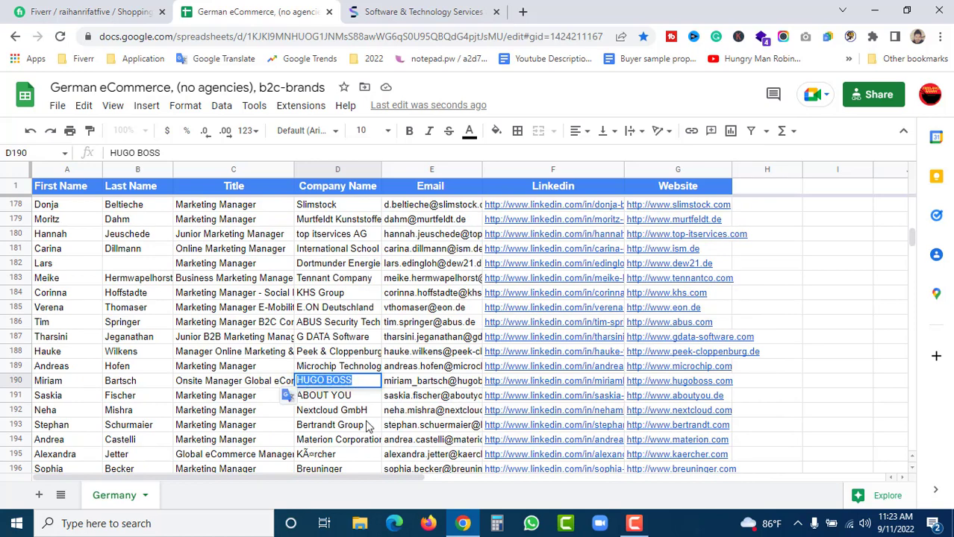
left_click(366, 425)
left_click(358, 383)
double_click(358, 383)
left_click_drag(357, 380, 296, 382)
key("ctrl+c")
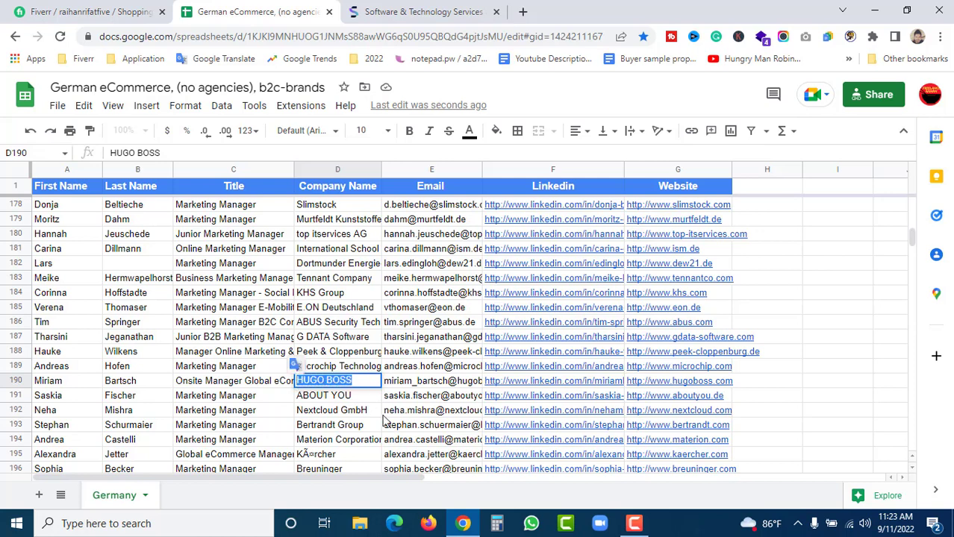
Search the sheet for HUGO BOSS and go back and forth through the matches to compare the lead entries
left_click(415, 366)
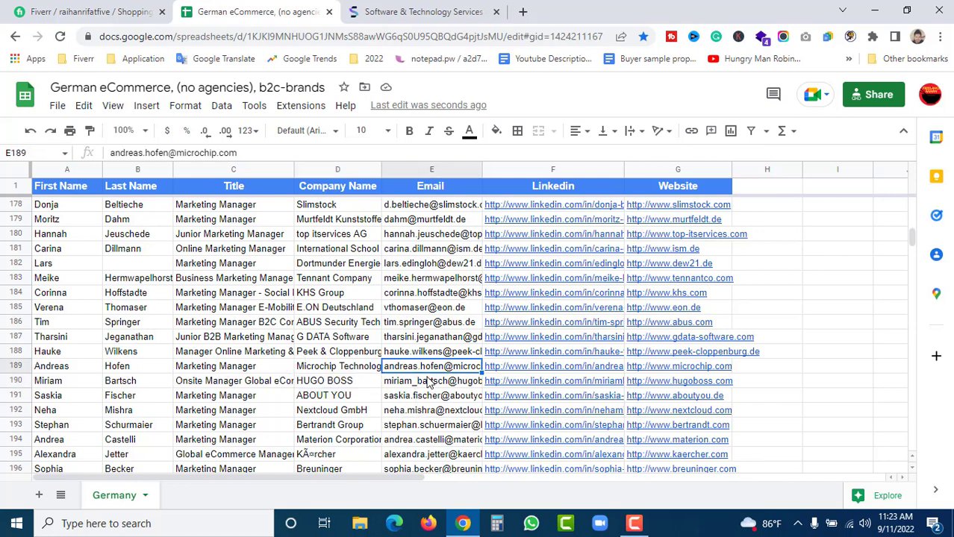
key("ctrl+f")
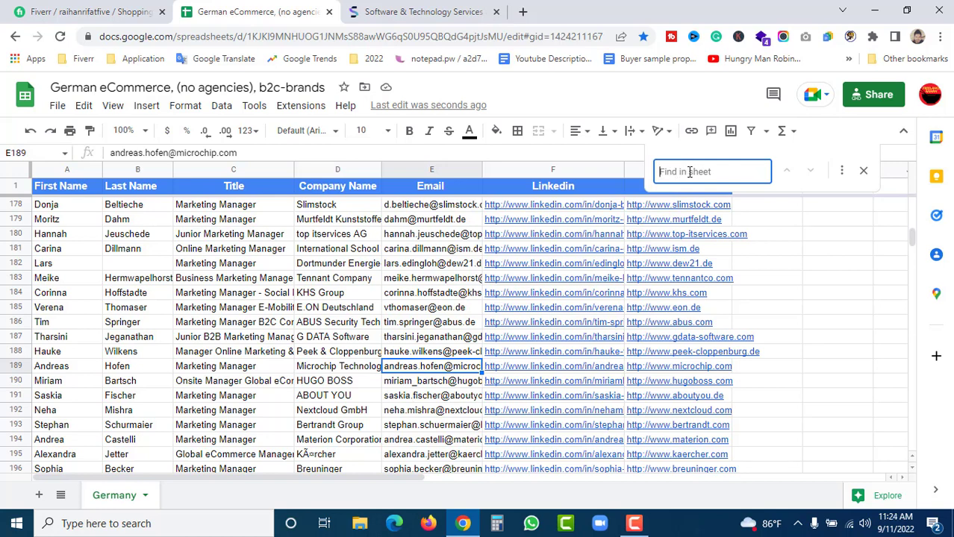
key("ctrl+v")
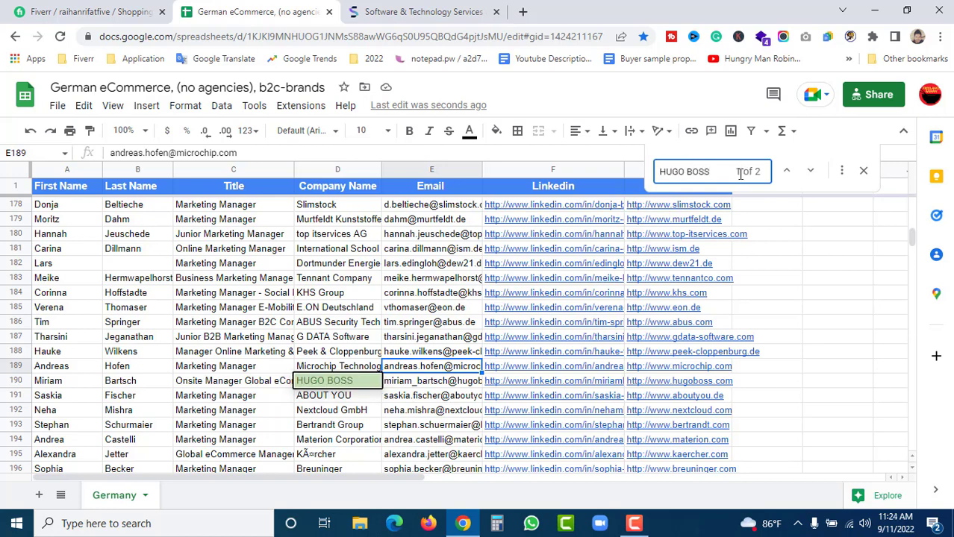
left_click(809, 174)
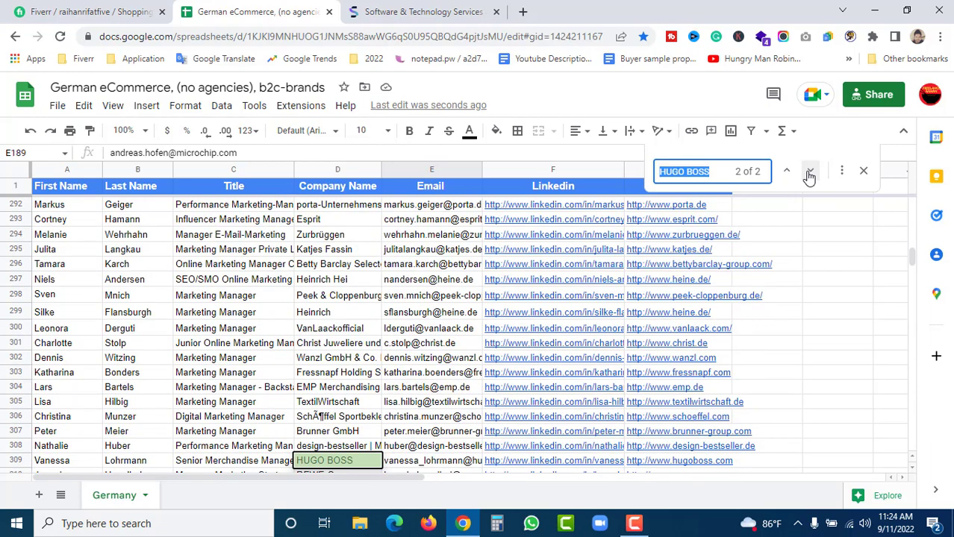
left_click(810, 174)
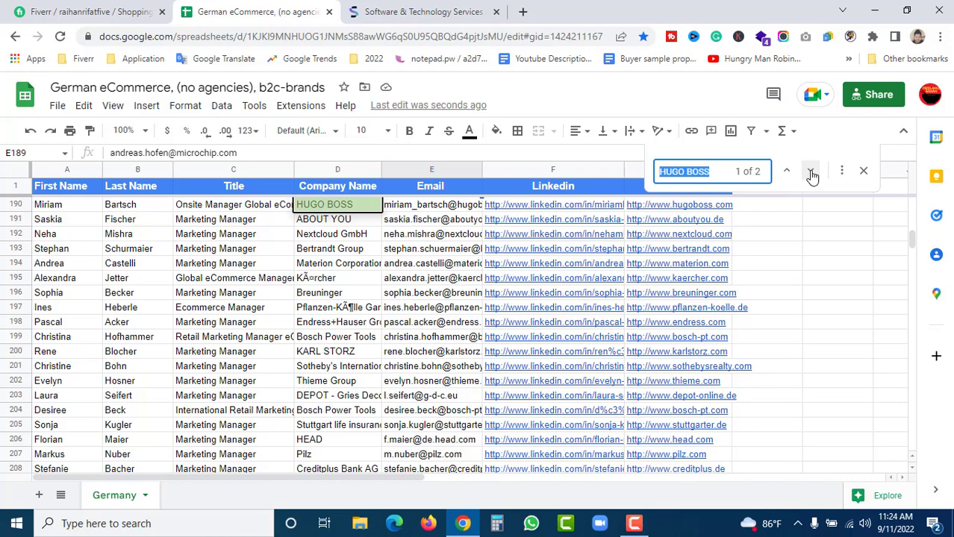
left_click(812, 173)
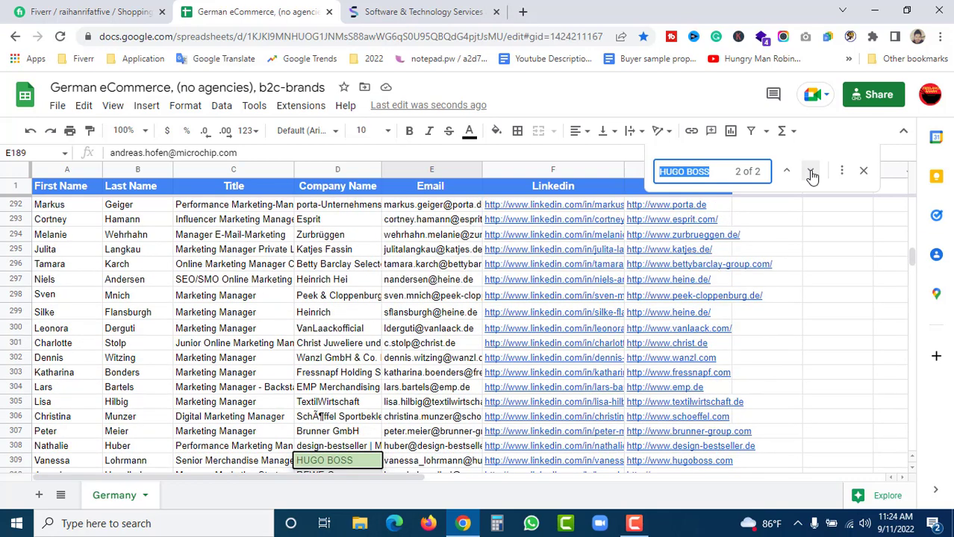
left_click(811, 174)
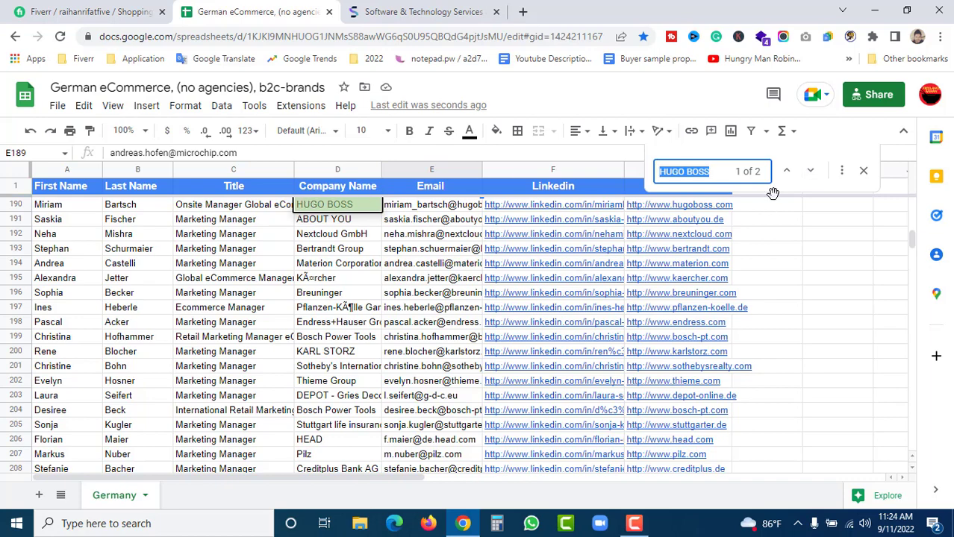
left_click(811, 174)
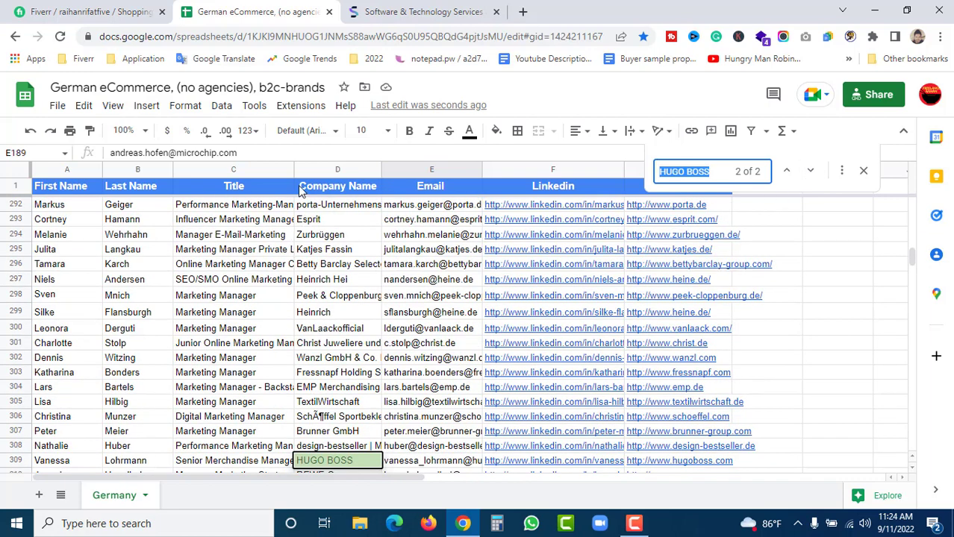
Widen the Title column to fit longer job titles and return to the HUGO BOSS match in row 190
left_click_drag(291, 170, 356, 170)
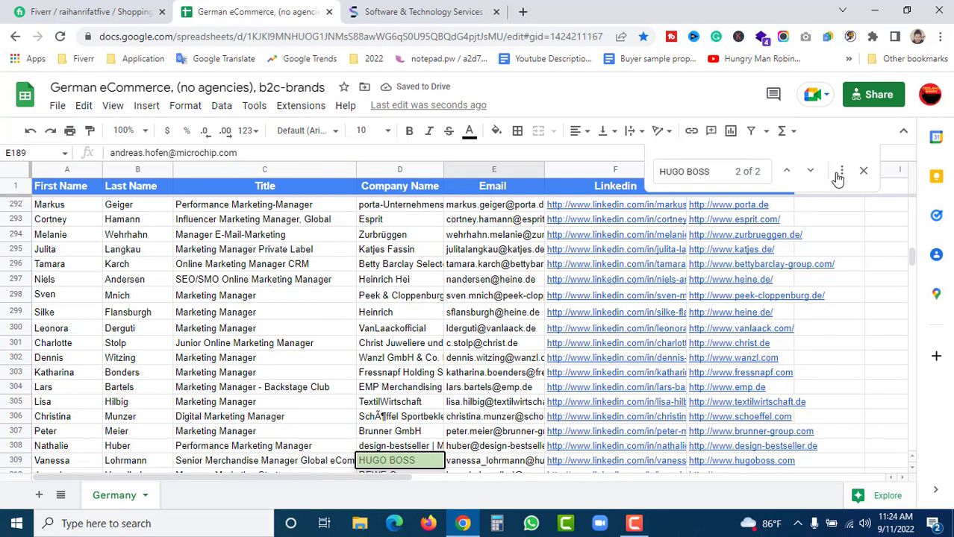
left_click(813, 173)
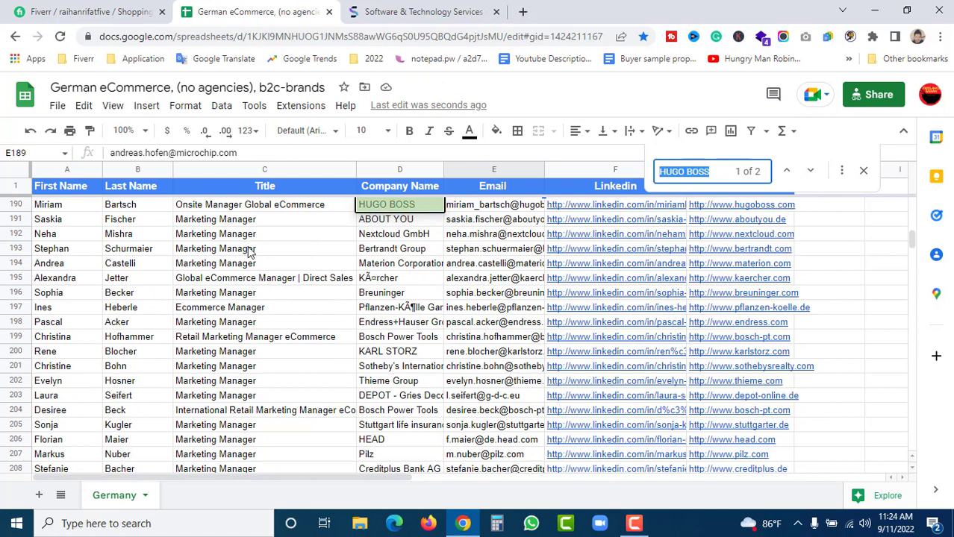
Delete the HUGO BOSS lead in row 190 and close the search
left_click(18, 204)
right_click(21, 202)
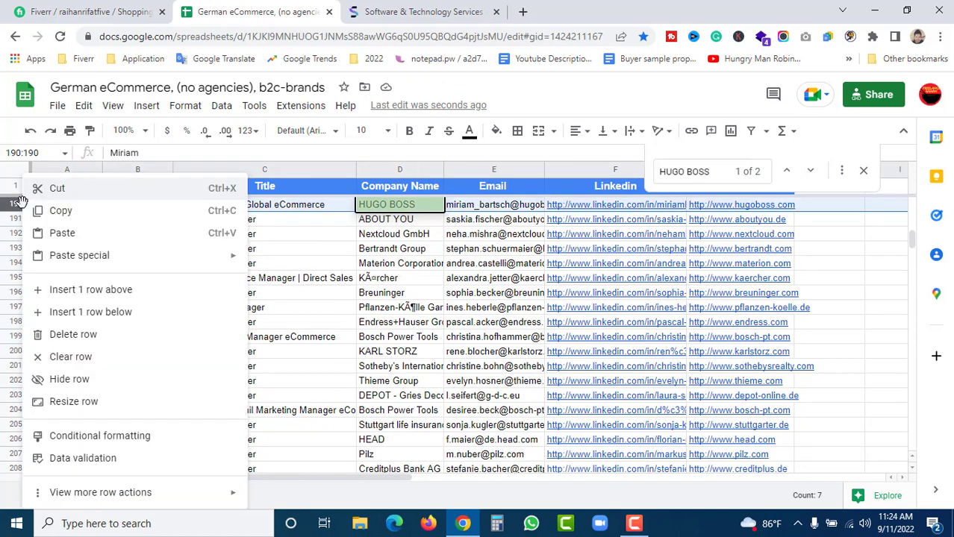
left_click(75, 334)
key("Escape")
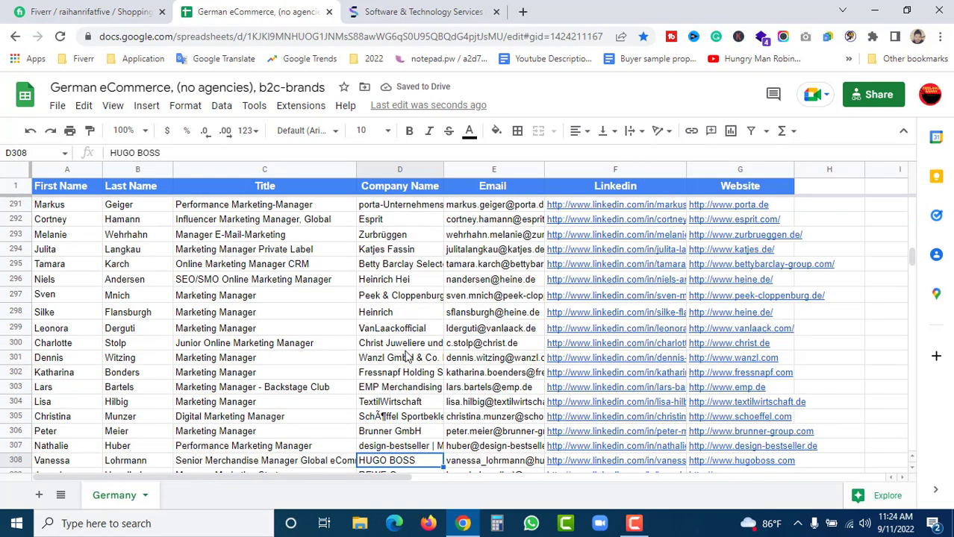
Examine the company names and email entries in roughly rows 235 to 278 of the lead list
scroll(409, 360, "up", 10)
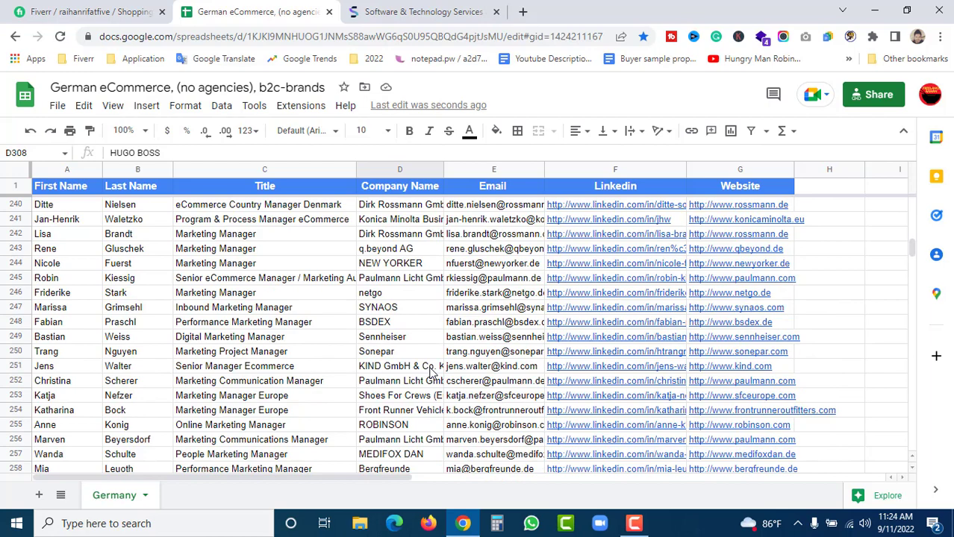
scroll(406, 359, "up", 2)
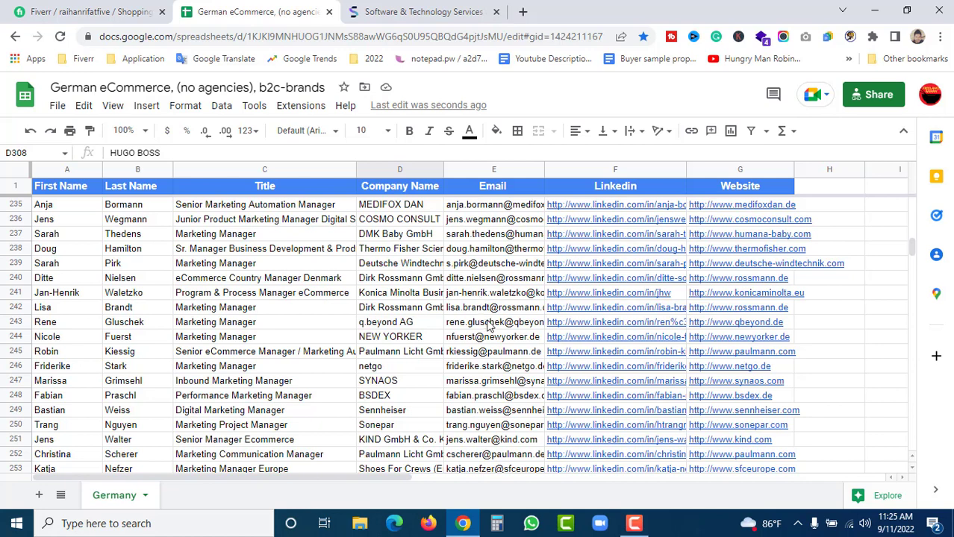
left_click(404, 355)
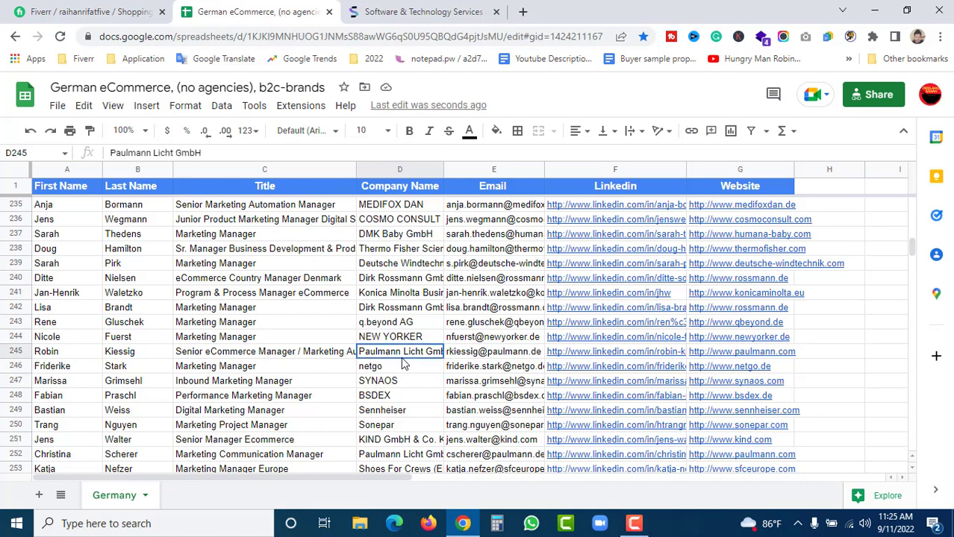
left_click(493, 358)
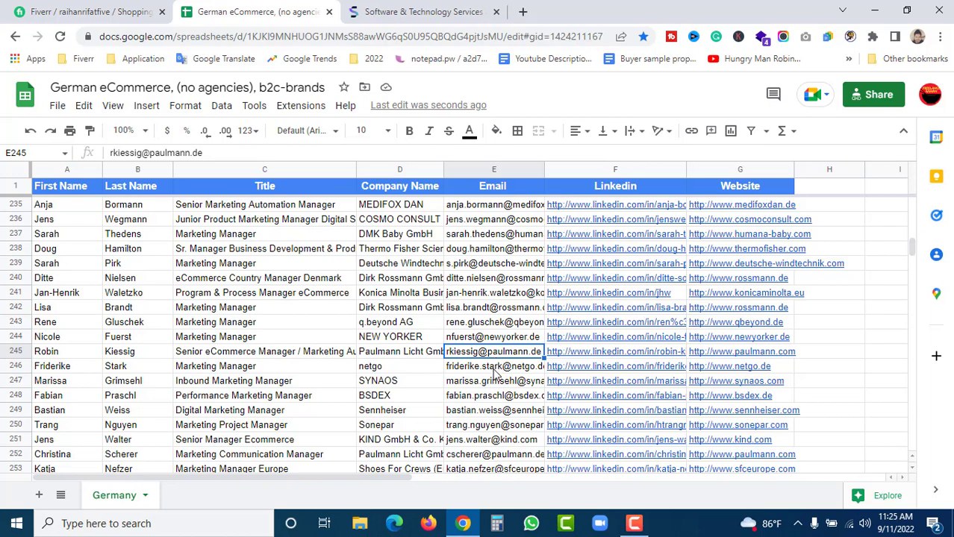
left_click(414, 383)
scroll(478, 379, "down", 5)
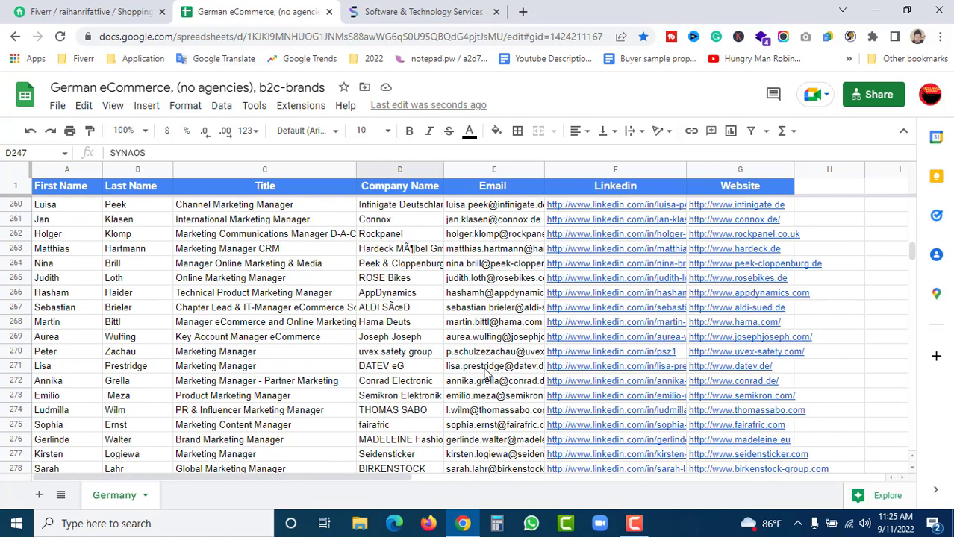
left_click(371, 370)
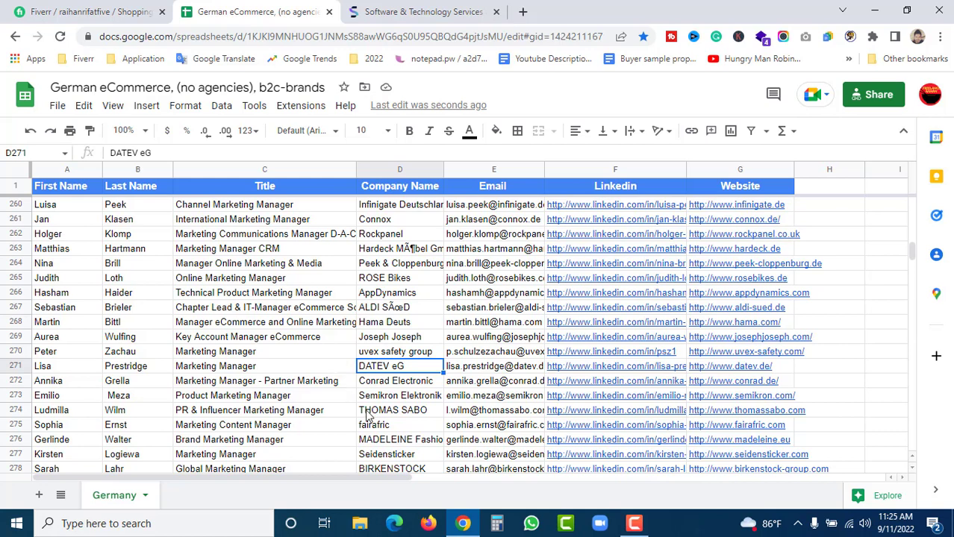
left_click(438, 385)
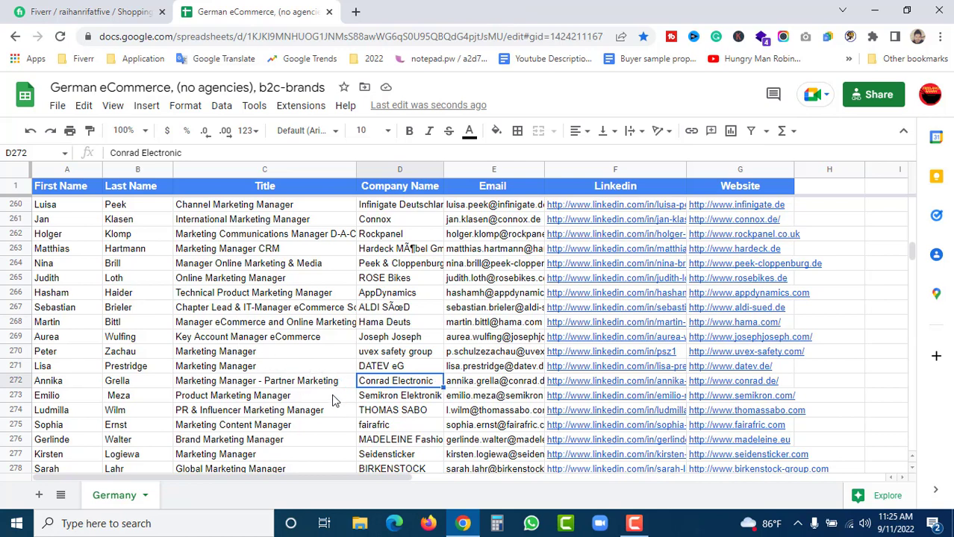
Remove duplicate rows from the whole lead table, A1:G513, comparing all columns A to G
key("ctrl+a")
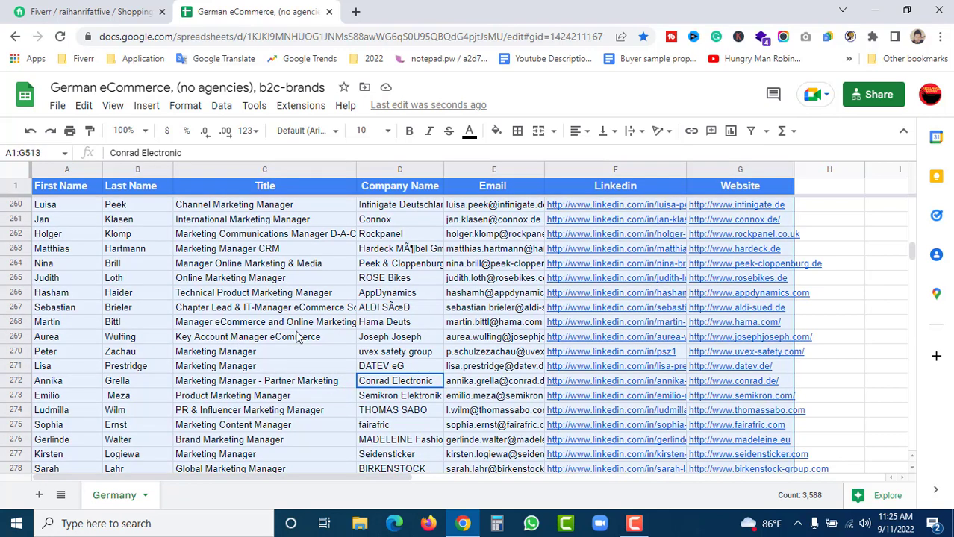
left_click(221, 107)
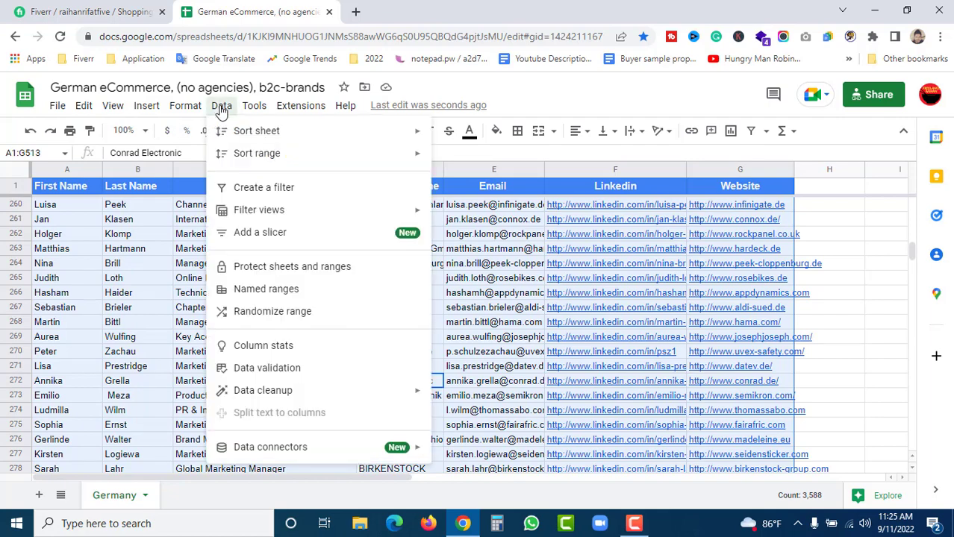
mouse_move(286, 391)
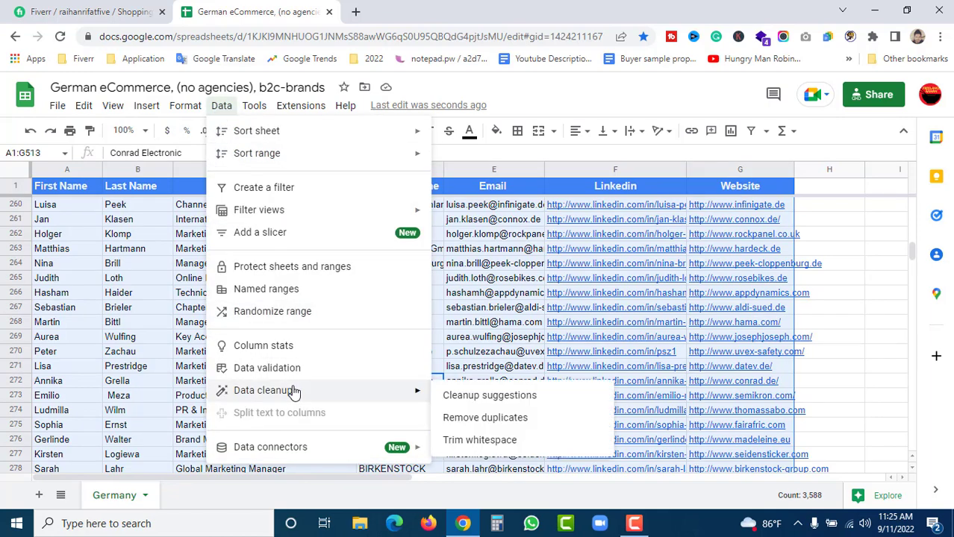
left_click(486, 419)
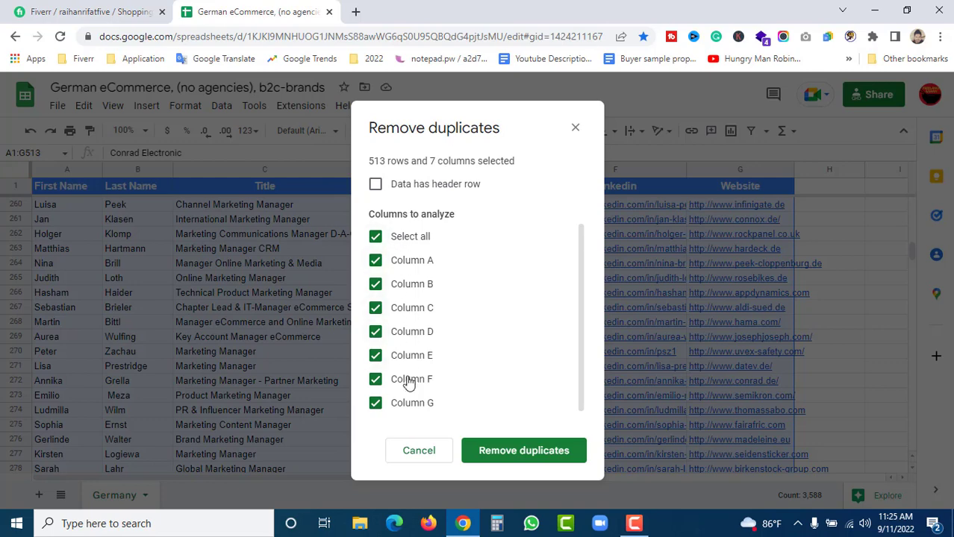
left_click(519, 458)
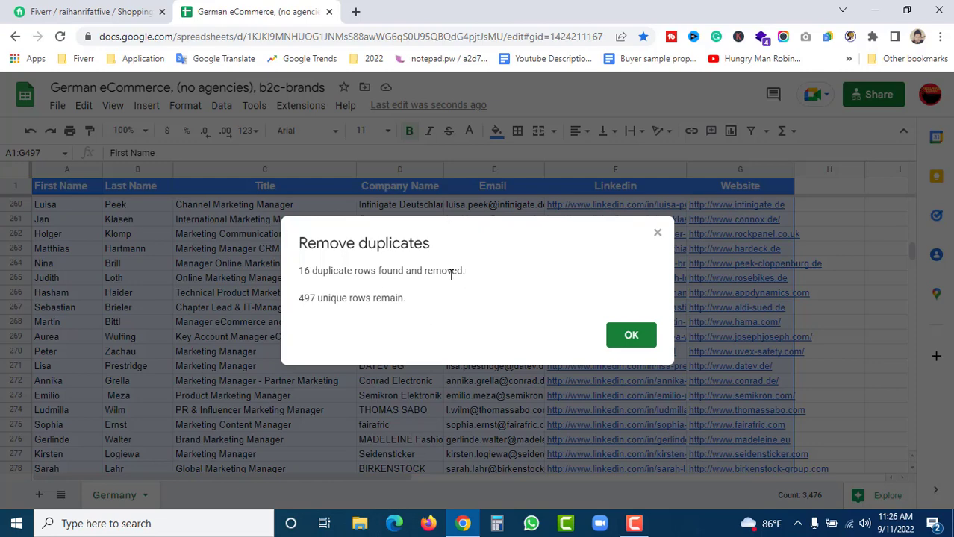
left_click(631, 337)
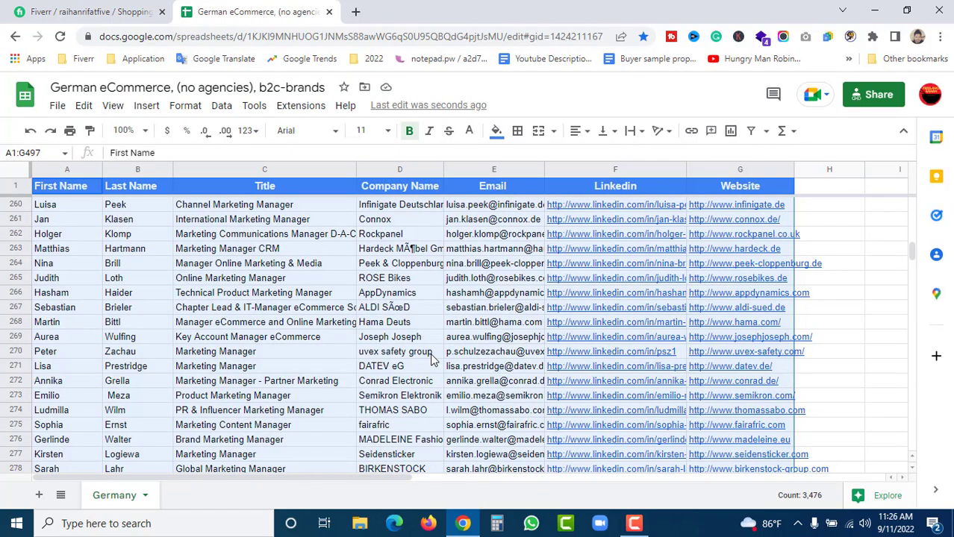
Look through the remaining leads from row 272 down towards the end of the list
left_click(420, 381)
scroll(469, 347, "down", 4)
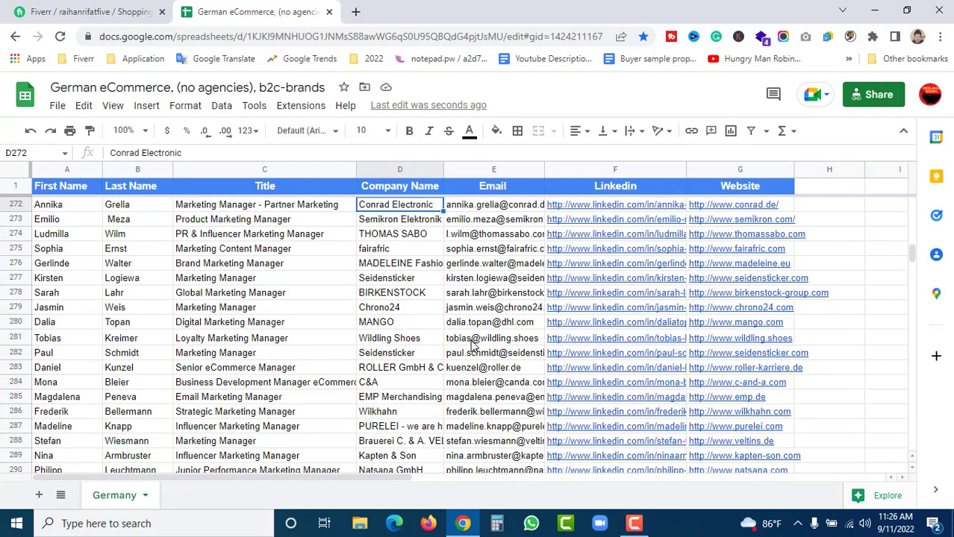
scroll(471, 343, "down", 20)
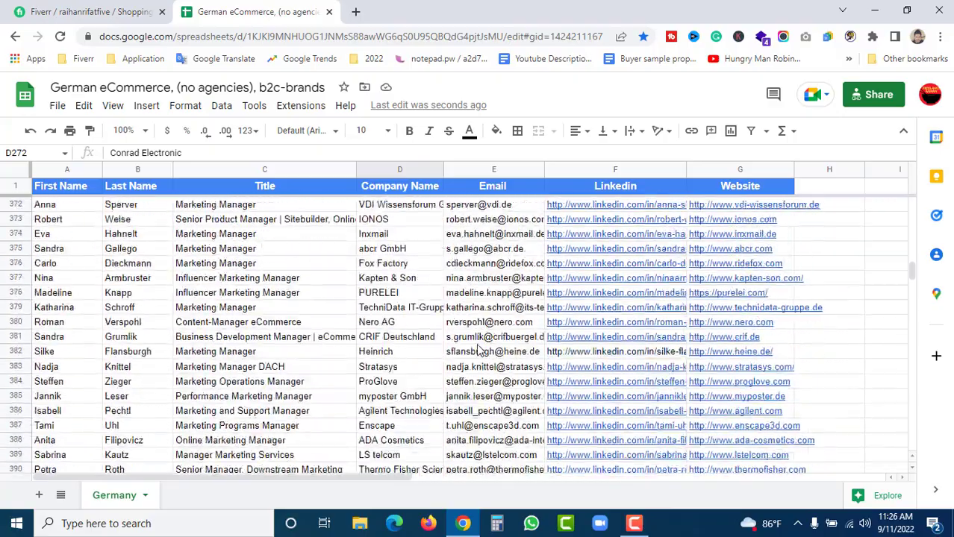
scroll(480, 351, "down", 20)
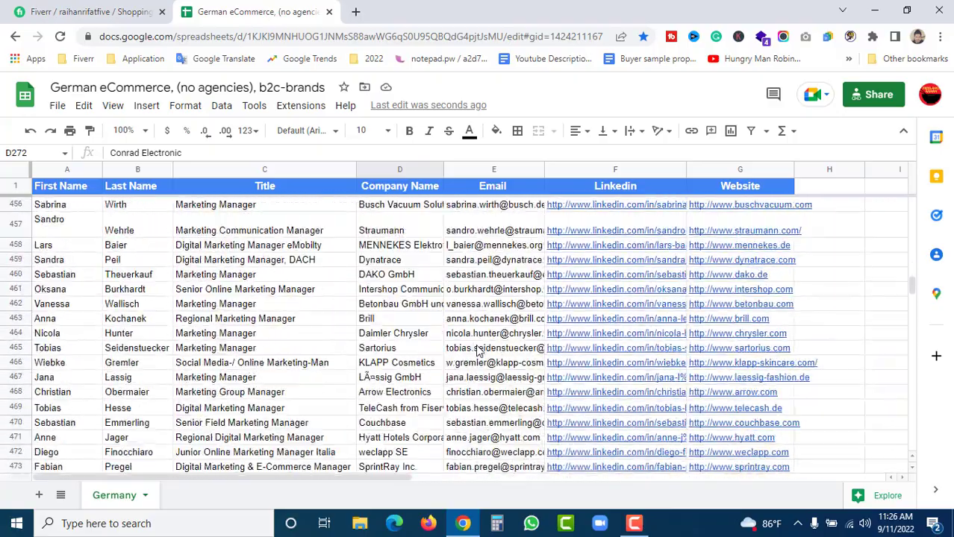
Remove the trailing line break from the first name in cell A457 so the entry fits on one line
scroll(479, 350, "down", 12)
scroll(475, 344, "up", 1)
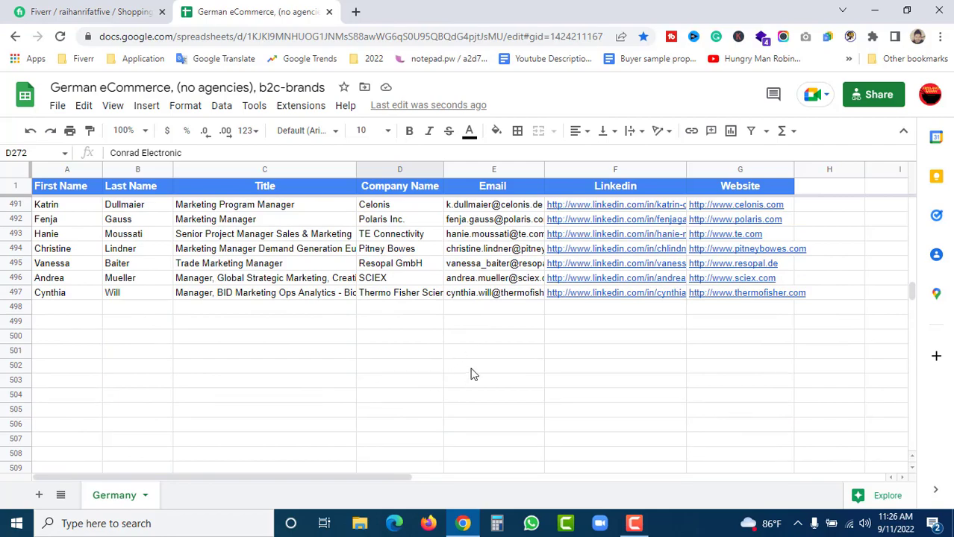
scroll(470, 372, "up", 14)
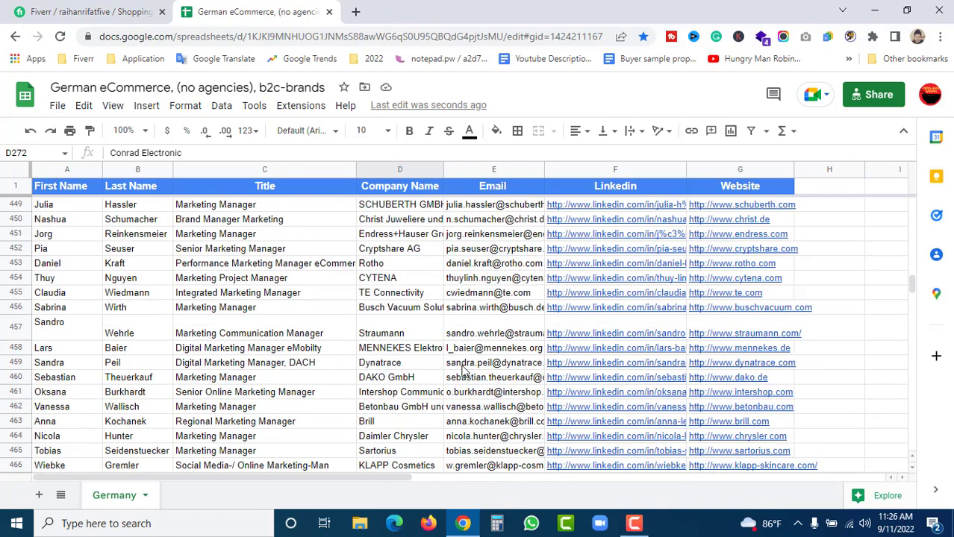
scroll(463, 370, "up", 1)
double_click(73, 381)
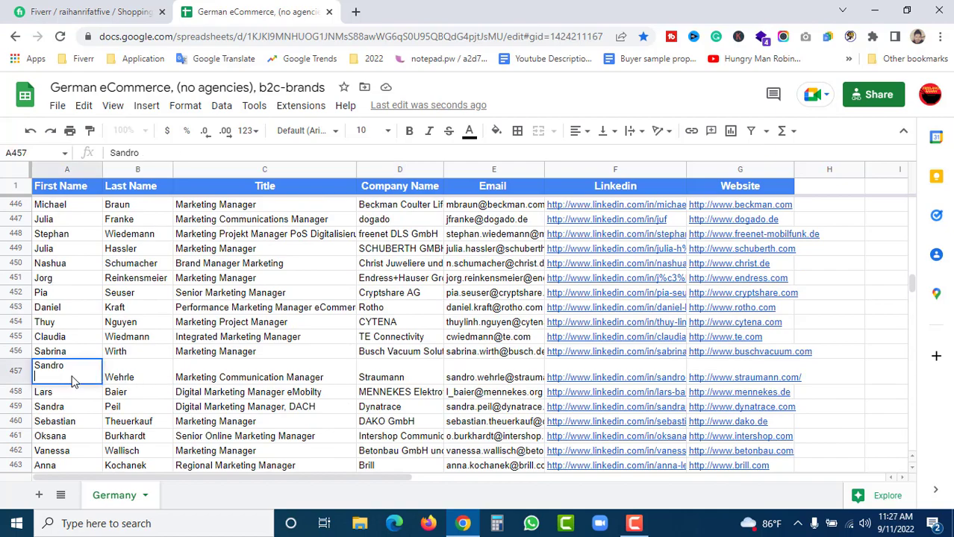
left_click(267, 409)
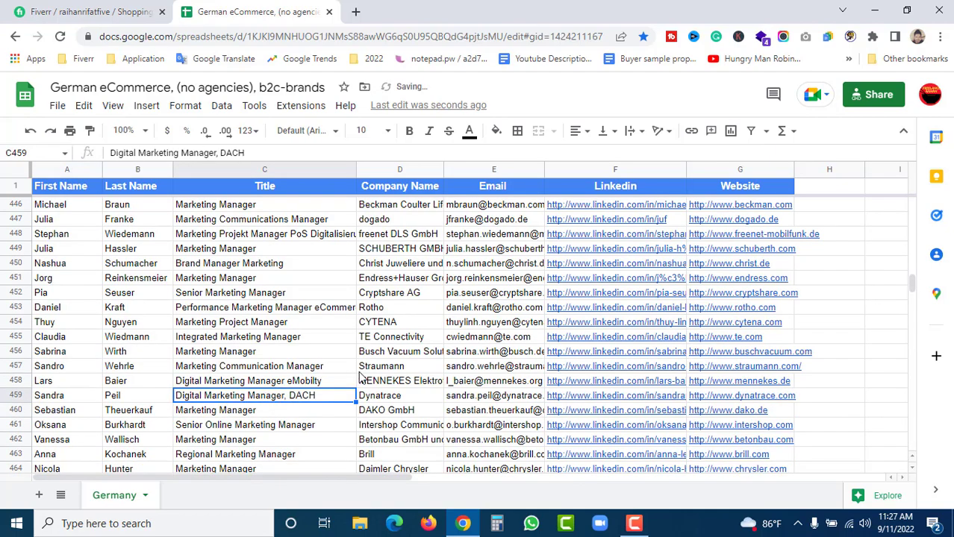
Remove the extra line break after the first name in cell A419
scroll(366, 373, "up", 6)
scroll(366, 373, "up", 8)
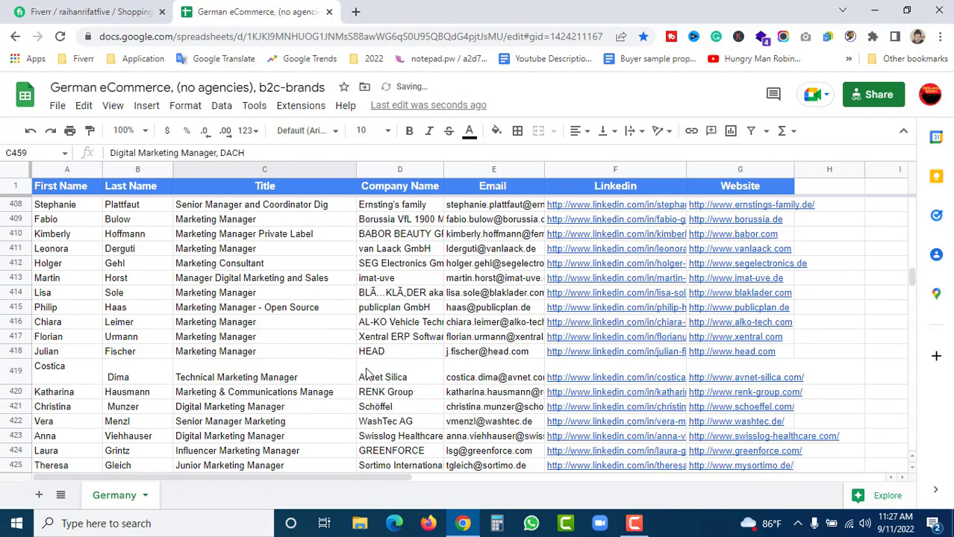
scroll(312, 380, "down", 2)
double_click(83, 349)
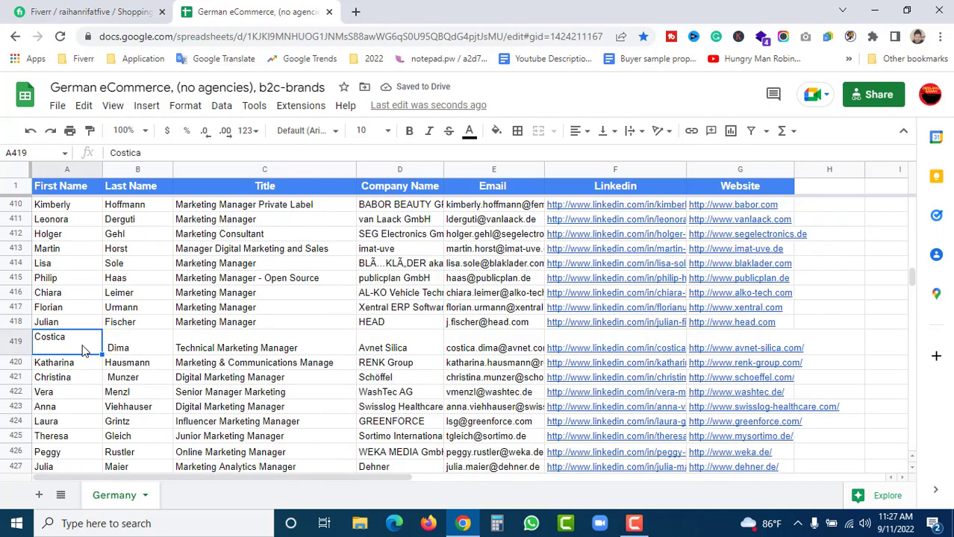
left_click(242, 406)
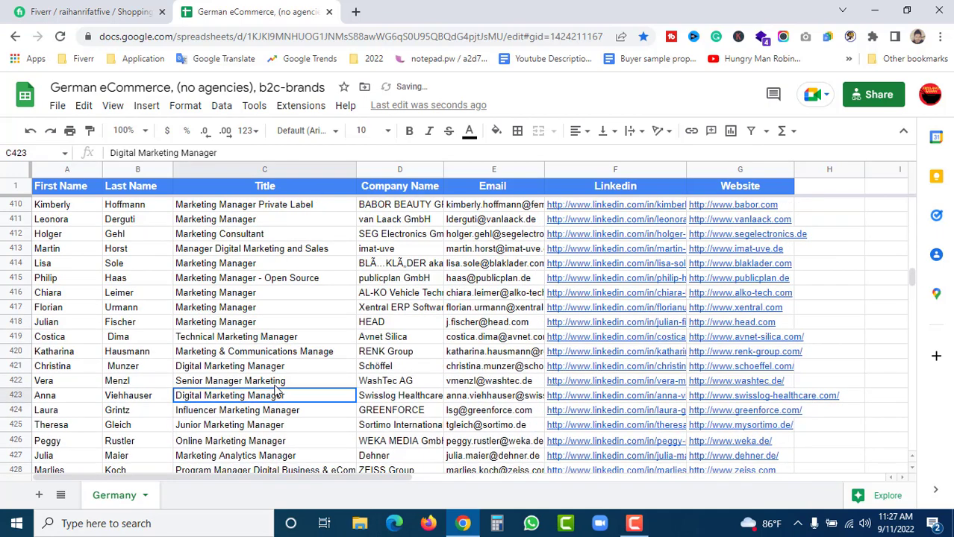
Download the cleaned lead spreadsheet as a Microsoft Excel (.xlsx) file
scroll(332, 364, "up", 3)
scroll(334, 360, "up", 12)
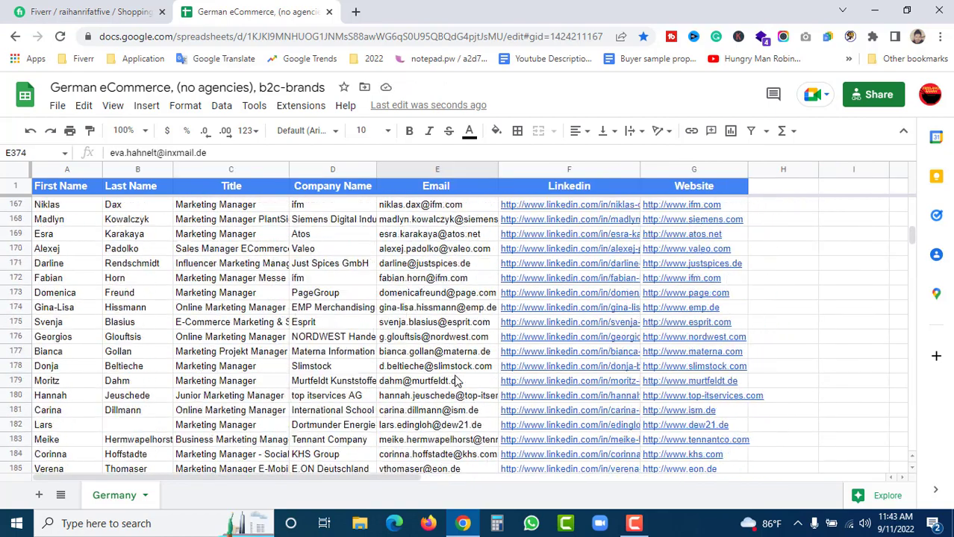
scroll(457, 380, "up", 10)
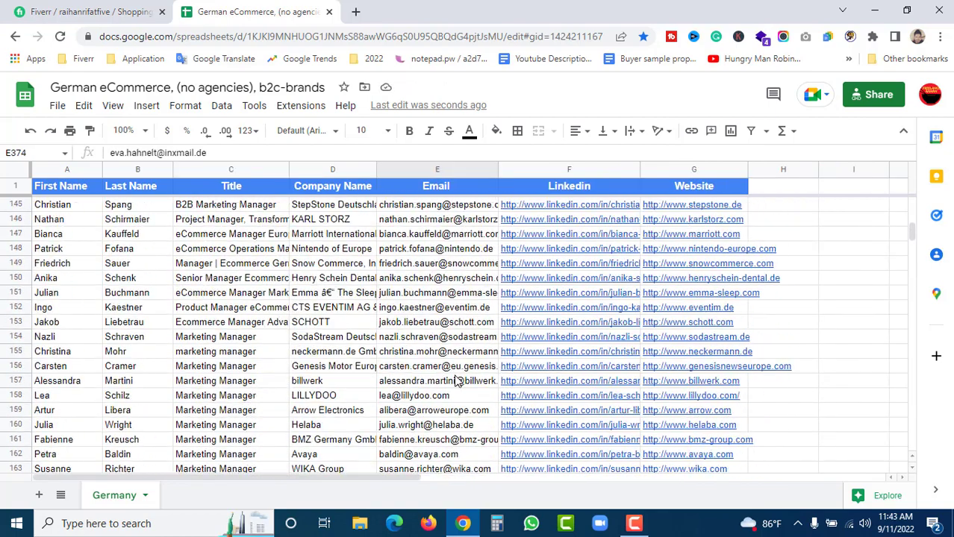
left_click(57, 107)
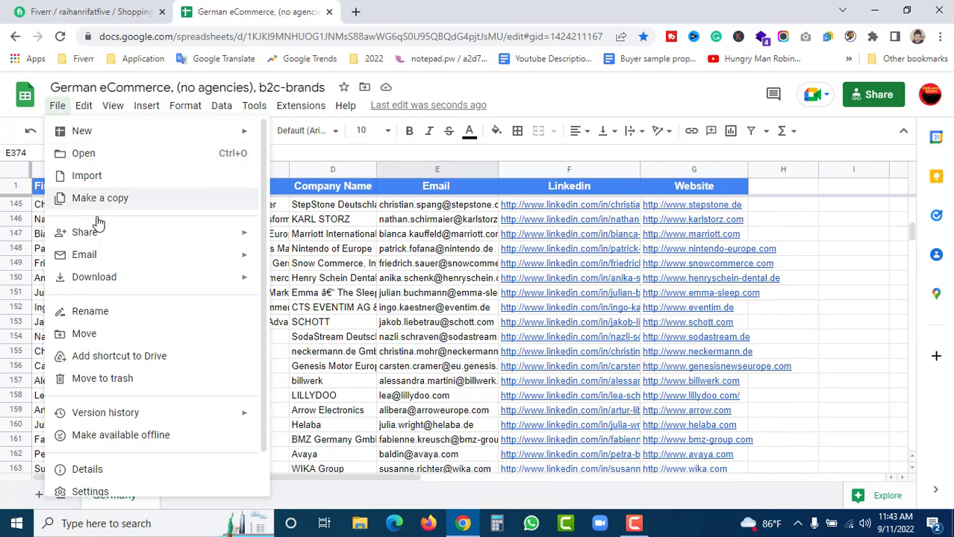
mouse_move(101, 276)
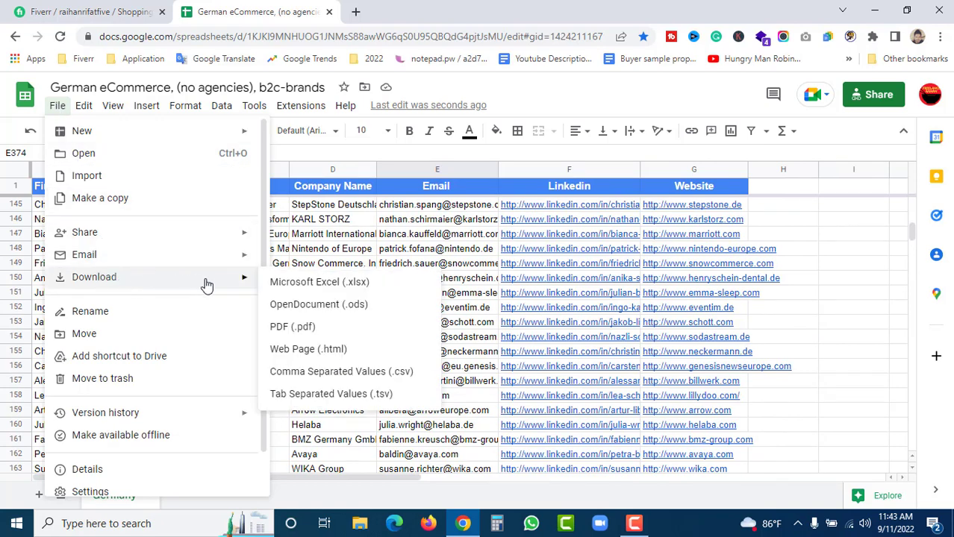
left_click(339, 284)
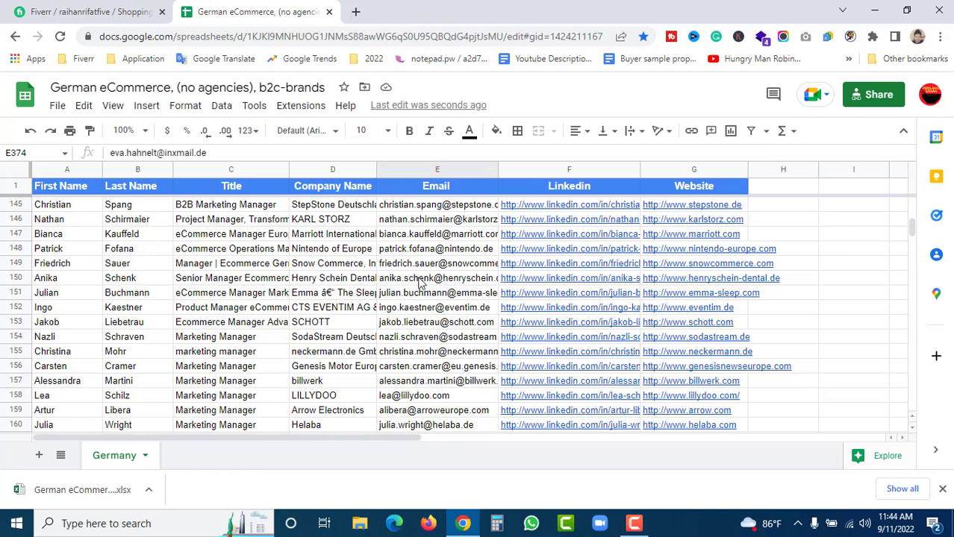
Keep general access as Editor for anyone with the link, copy the sharing link and close the sharing settings
left_click(868, 100)
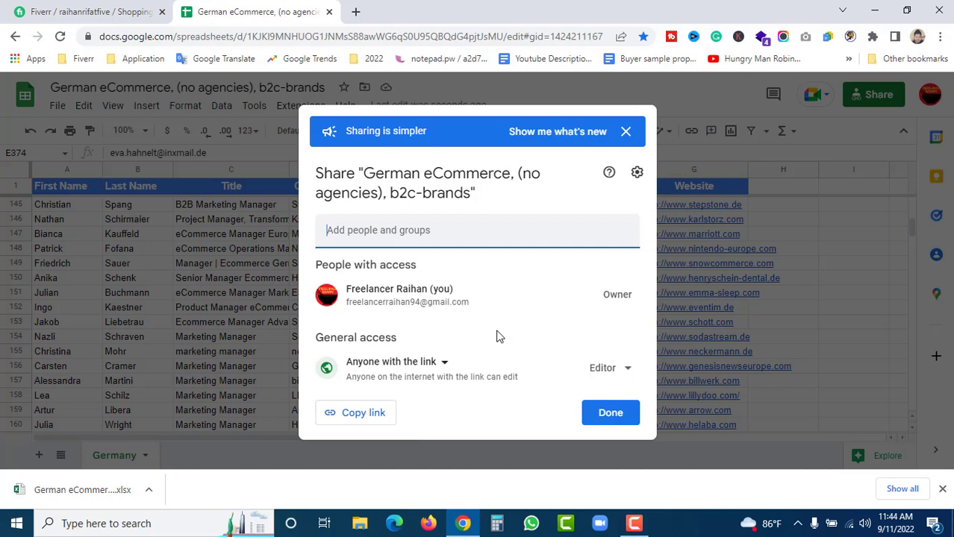
left_click(629, 369)
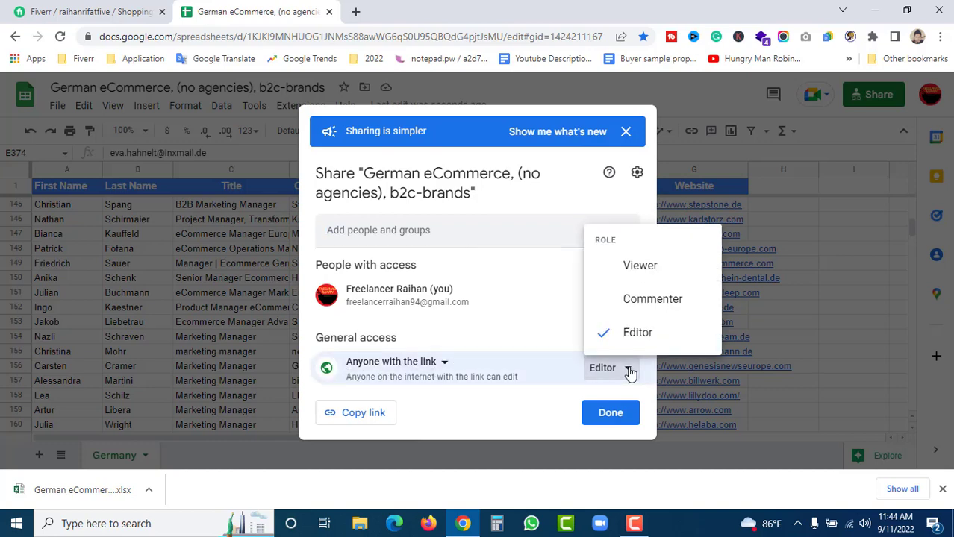
left_click(612, 336)
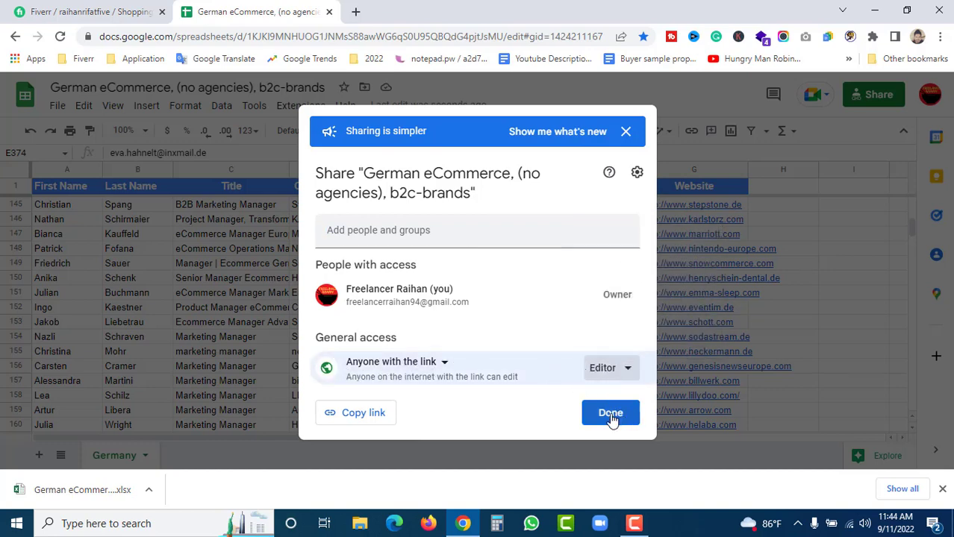
left_click(360, 416)
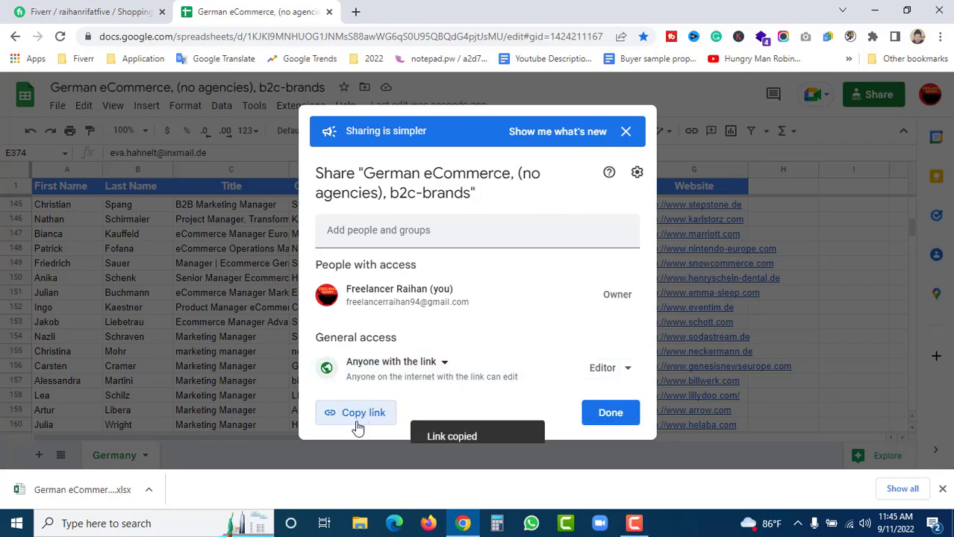
left_click(610, 412)
mouse_move(750, 293)
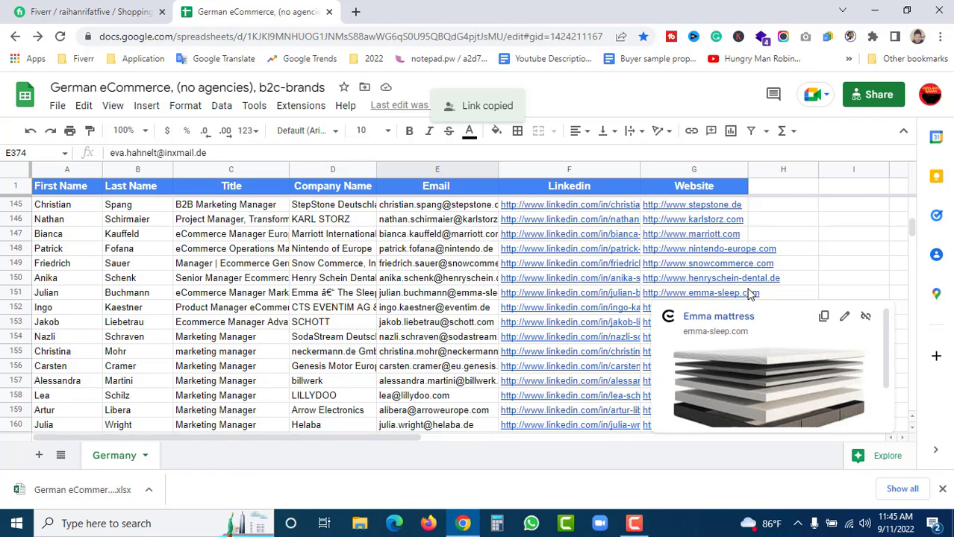
Switch to the Fiverr order, start its delivery and attach "German eCommerce, (no agencies), b2c-brands.xlsx" from the Downloads folder
key("ctrl+shift+Tab")
scroll(685, 311, "up", 10)
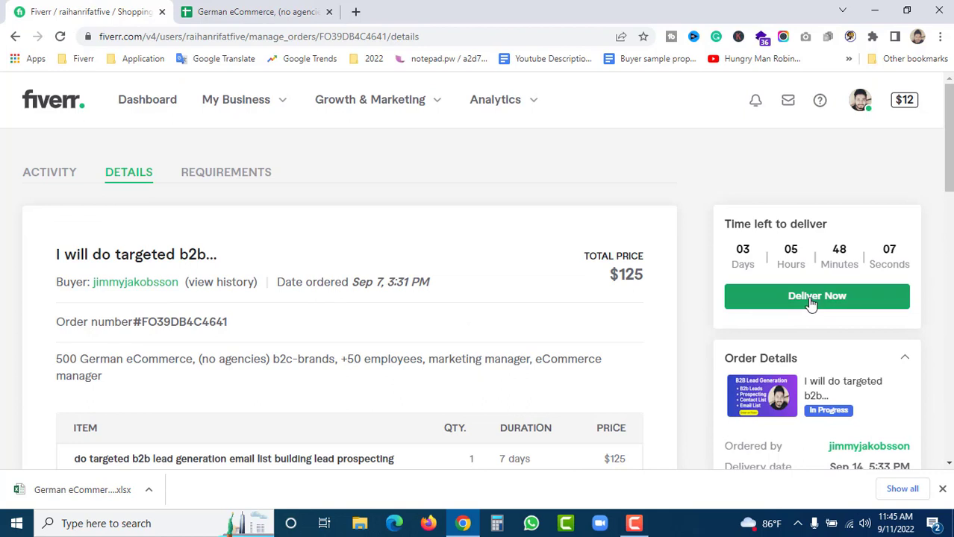
left_click(821, 302)
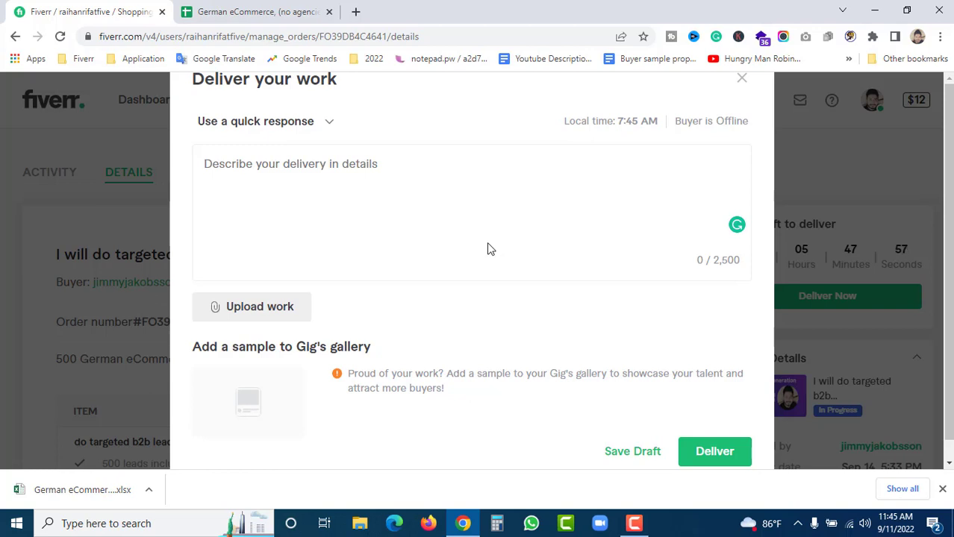
left_click(267, 313)
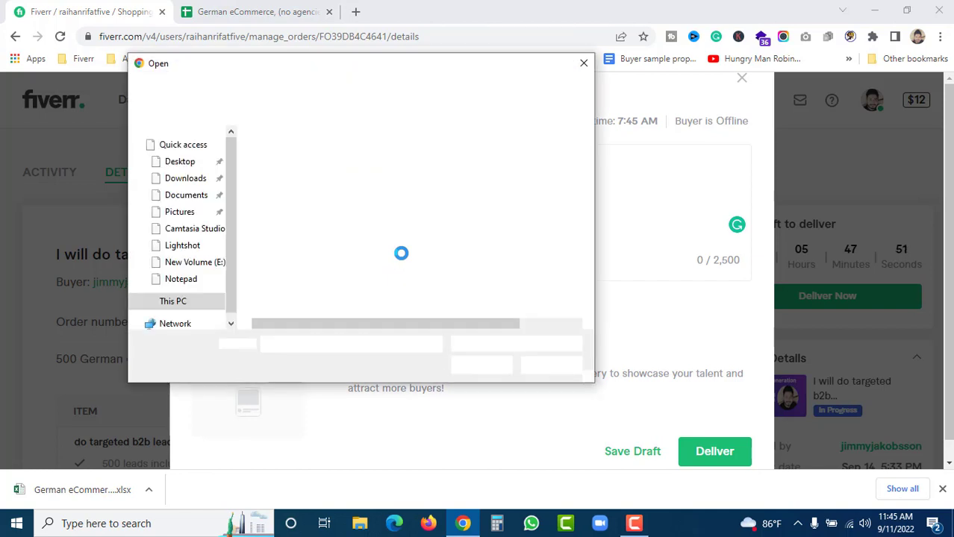
left_click(186, 208)
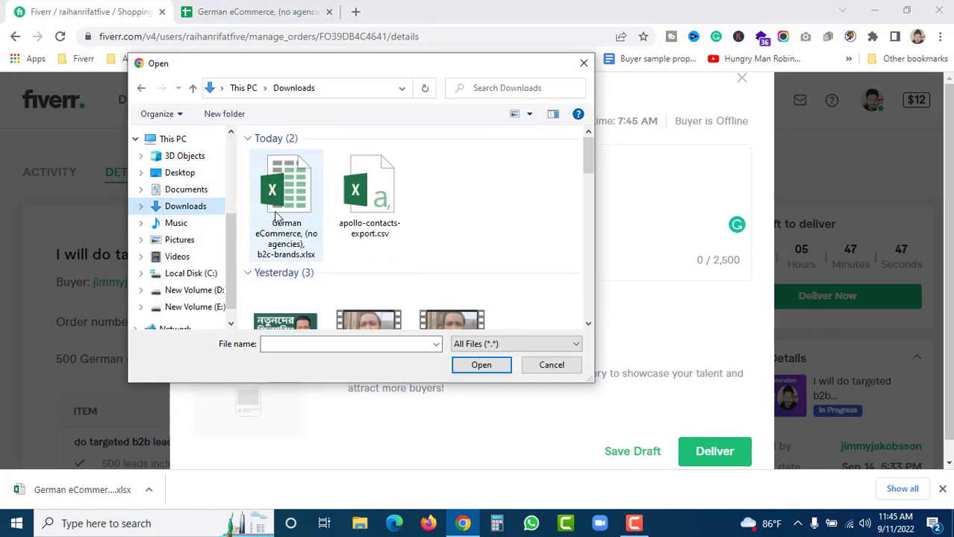
double_click(277, 215)
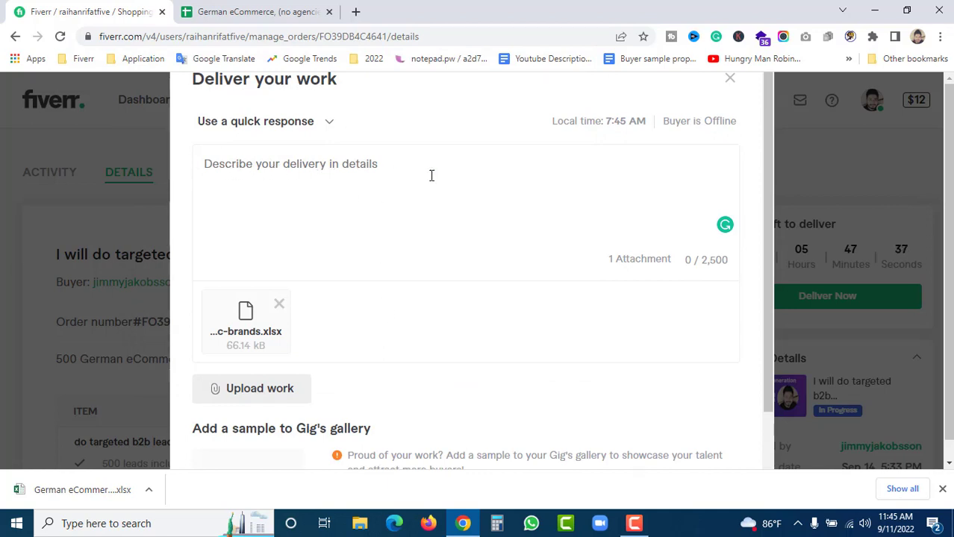
Show the quick response options for the delivery message
left_click(324, 171)
left_click(328, 125)
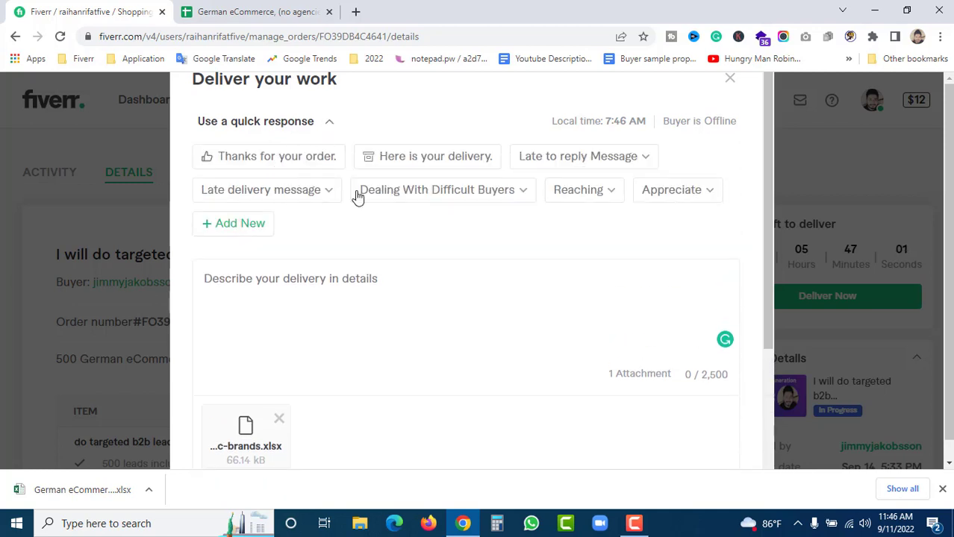